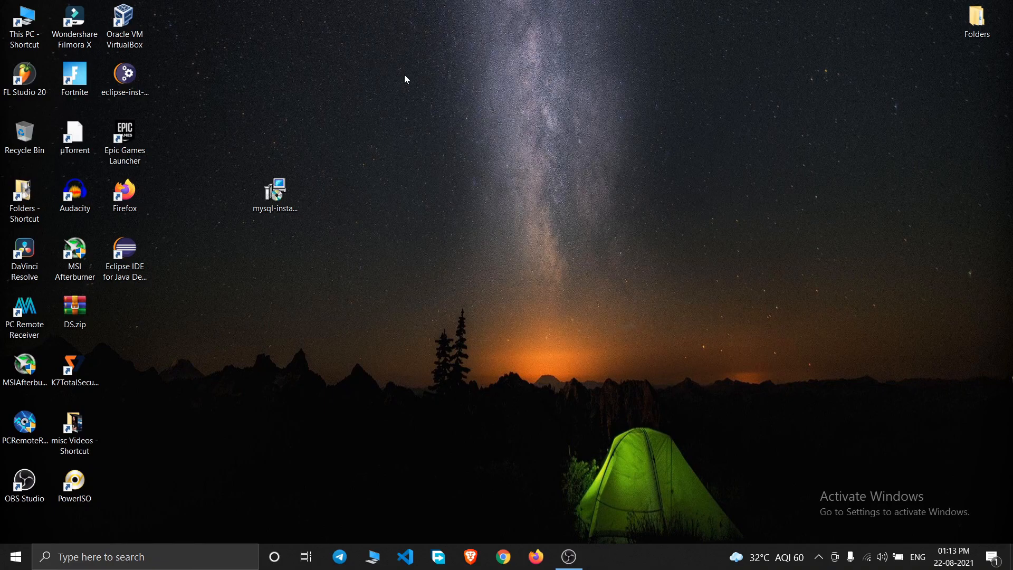
- Search Google for 'MySql' in a new Brave tab
{"action": "left_click", "coordinate": [471, 558]}
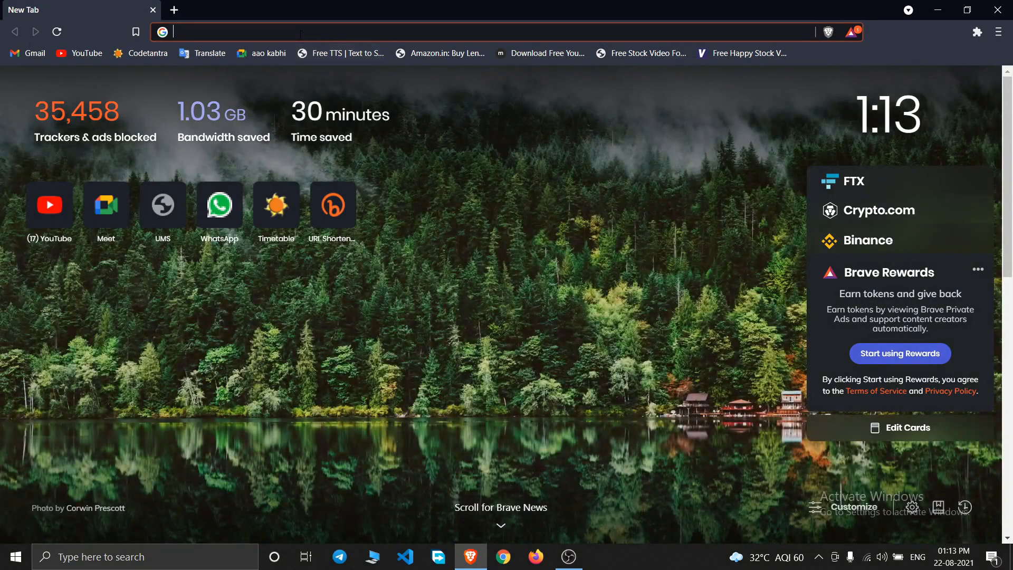
{"action": "left_click", "coordinate": [300, 32]}
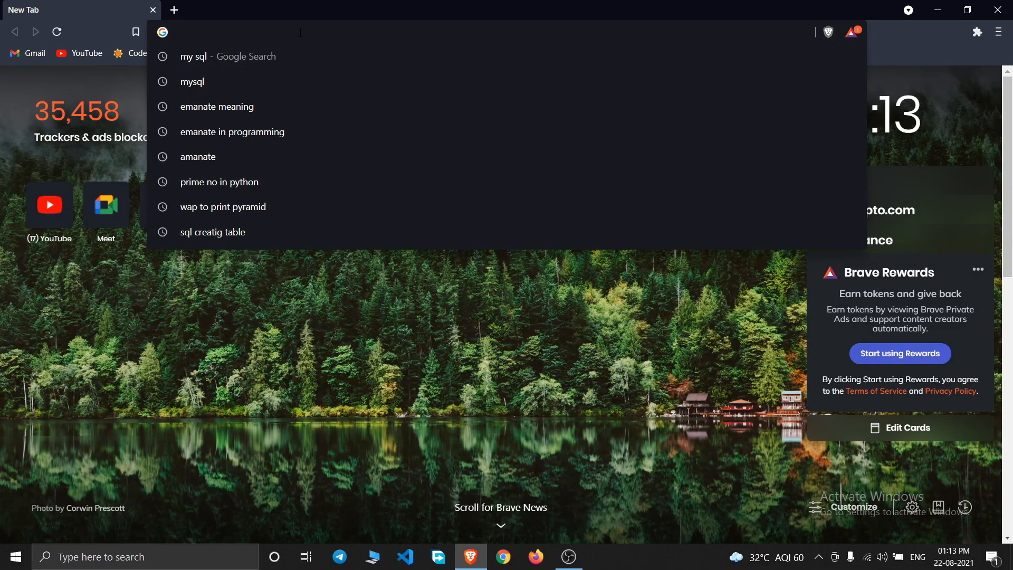
{"action": "type", "text": "MySq"}
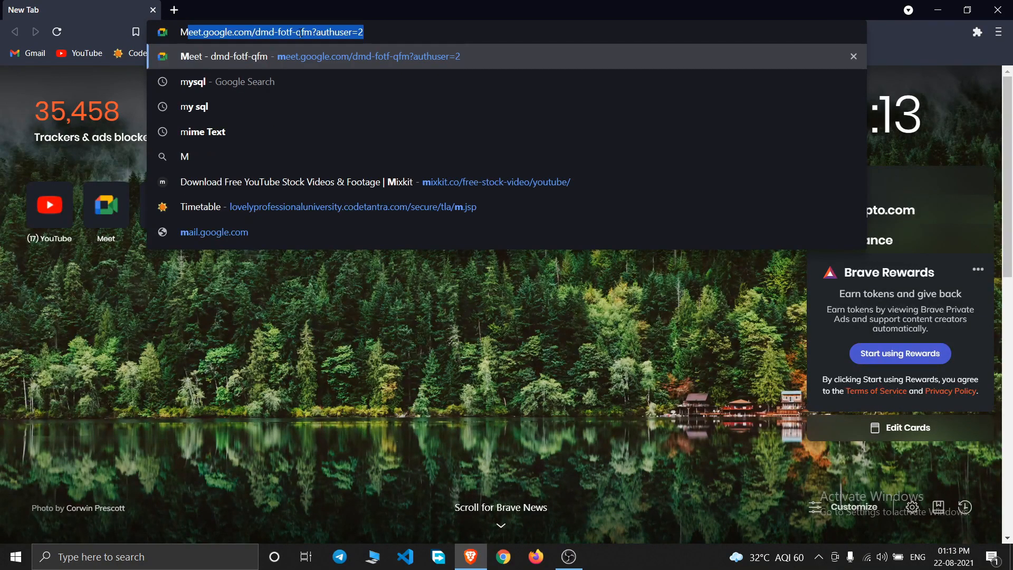
{"action": "type", "text": "l"}
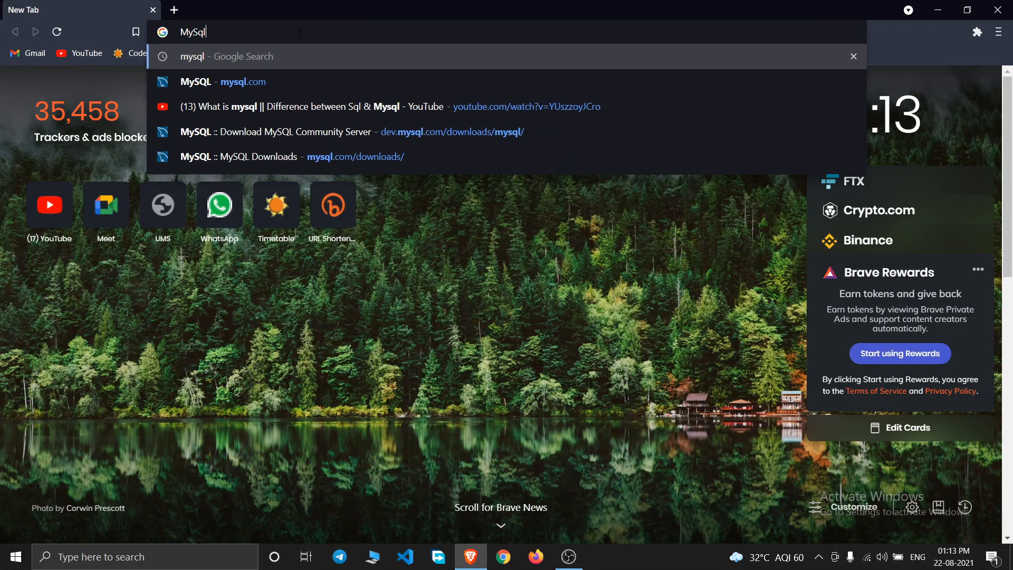
{"action": "key", "text": "Return"}
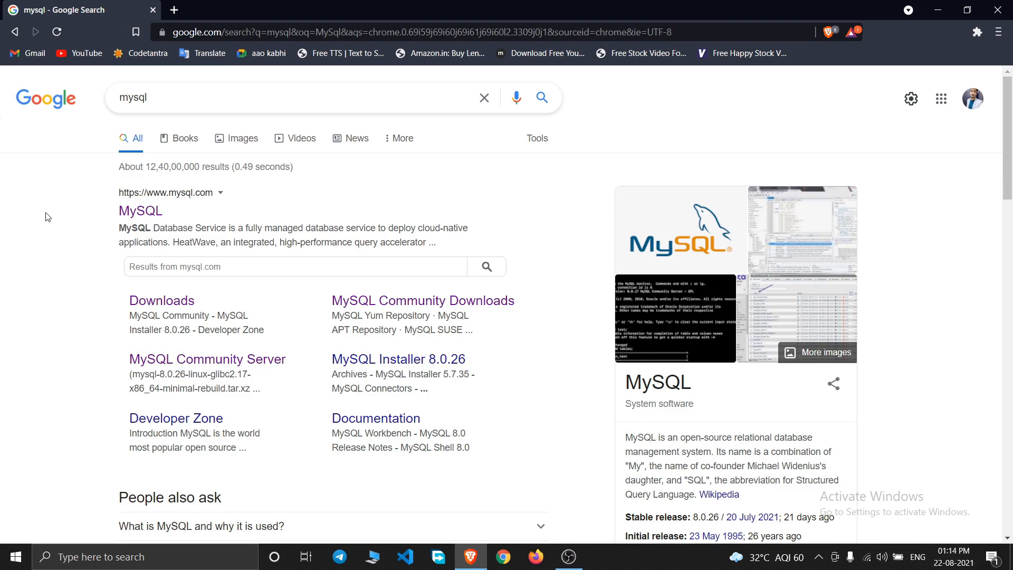
- Open the official mysql.com site from the search results
{"action": "left_click", "coordinate": [138, 213]}
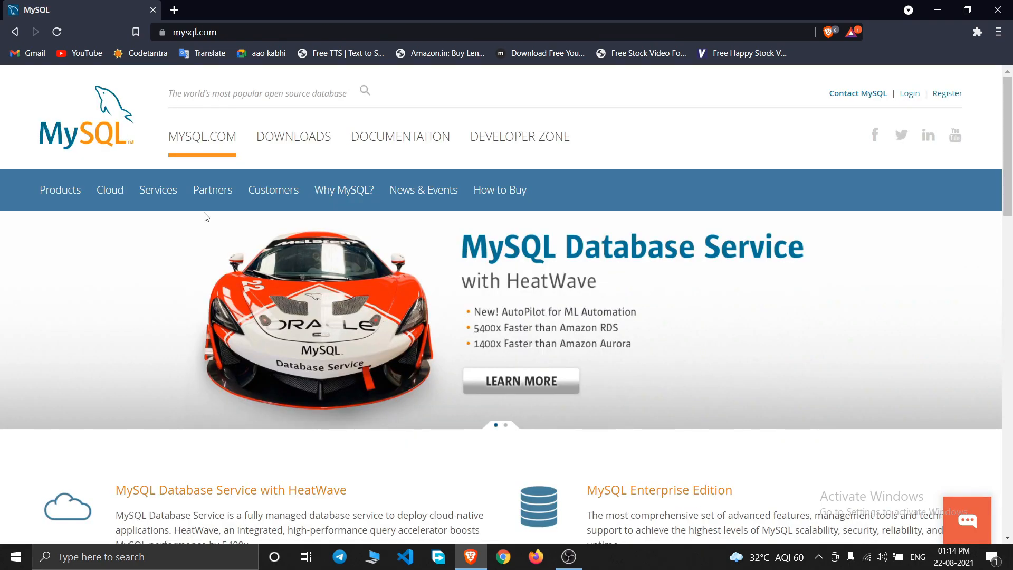
{"action": "scroll", "coordinate": [498, 246], "scroll_direction": "down", "scroll_amount": 10}
{"action": "scroll", "coordinate": [226, 293], "scroll_direction": "up", "scroll_amount": 10}
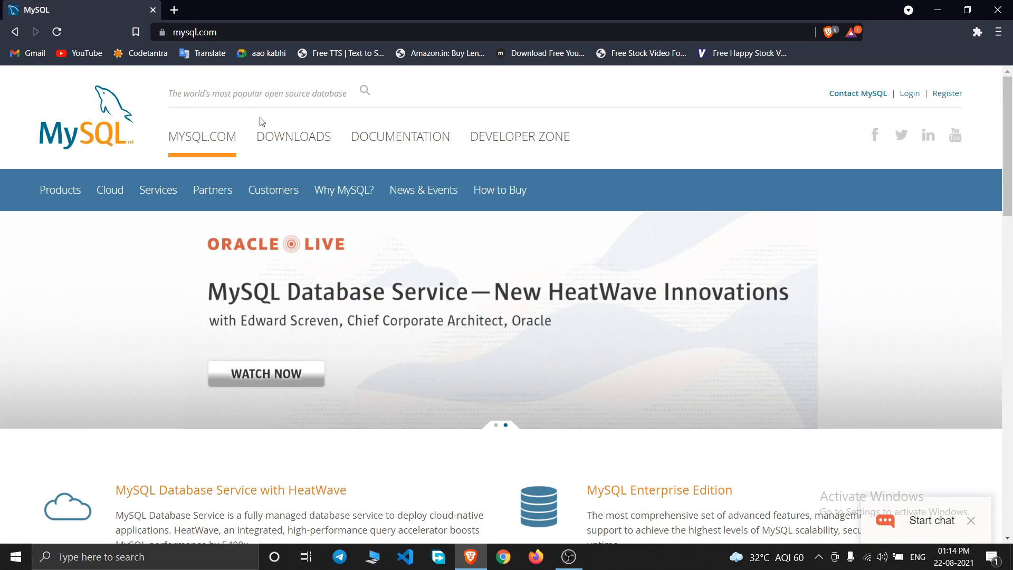
- Go to the mysql.com Downloads page and browse its offerings
{"action": "left_click", "coordinate": [294, 140]}
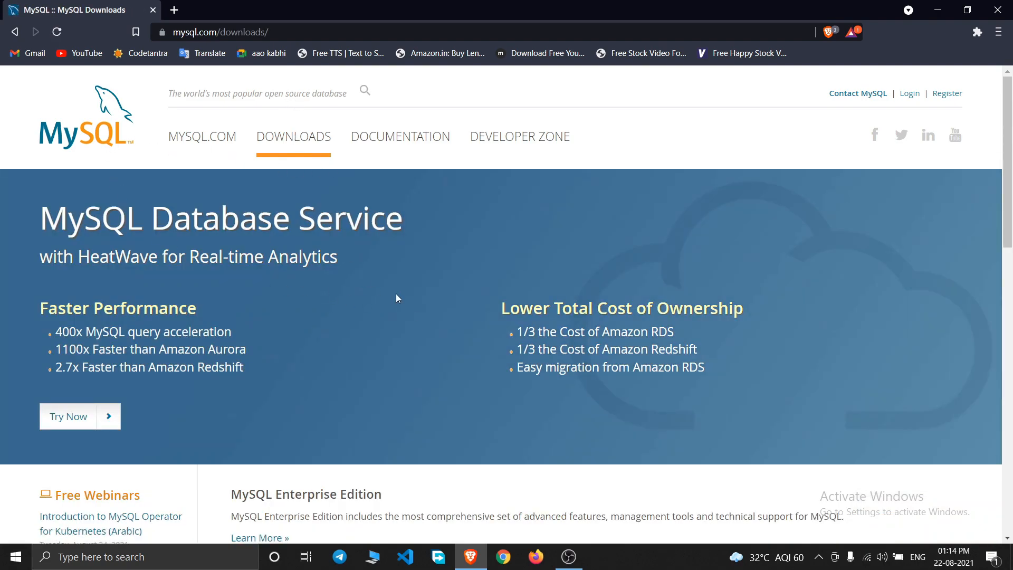
{"action": "scroll", "coordinate": [331, 265], "scroll_direction": "down", "scroll_amount": 5}
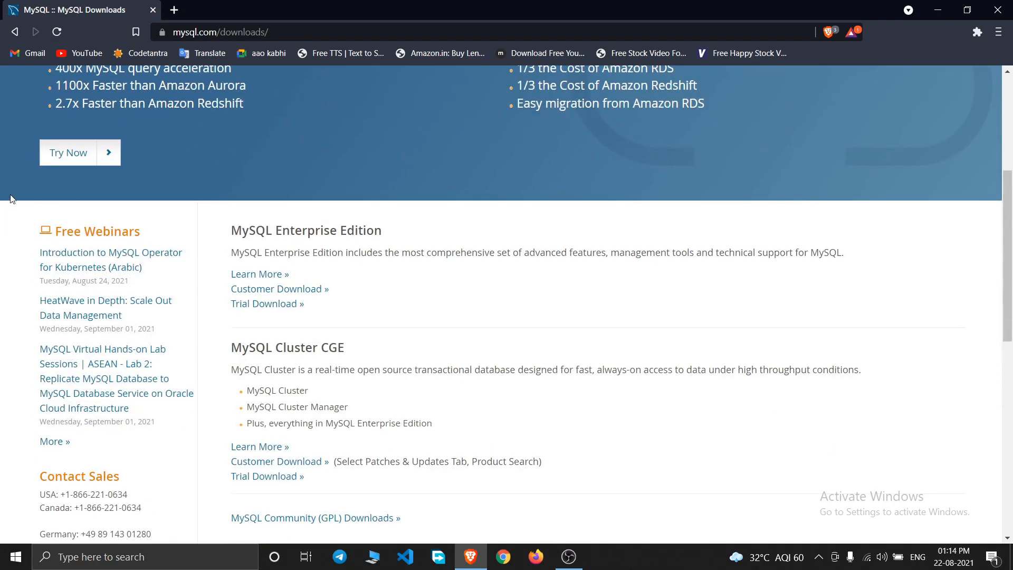
{"action": "scroll", "coordinate": [3, 196], "scroll_direction": "down", "scroll_amount": 5}
{"action": "scroll", "coordinate": [2, 237], "scroll_direction": "up", "scroll_amount": 10}
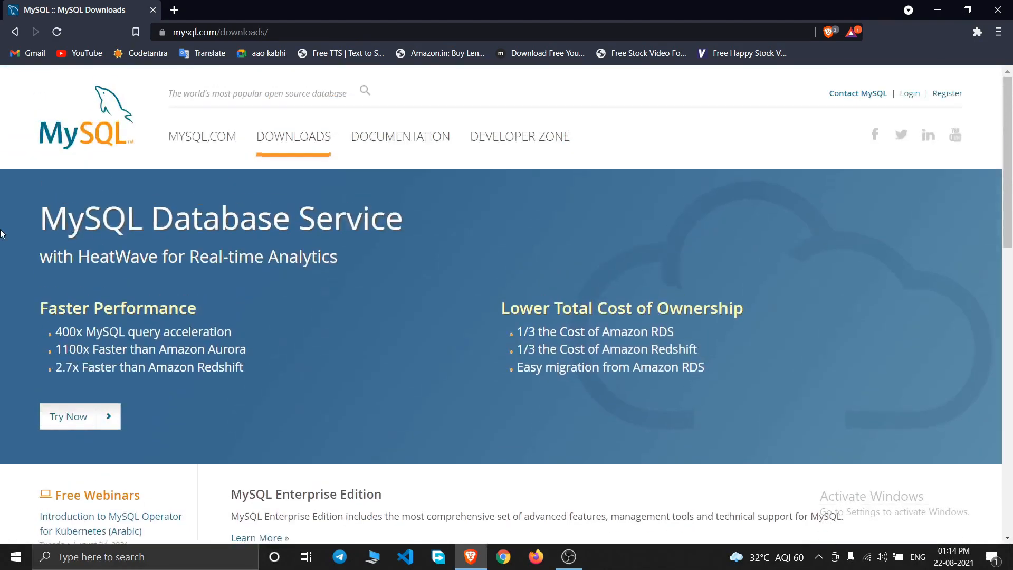
{"action": "scroll", "coordinate": [2, 232], "scroll_direction": "down", "scroll_amount": 3}
{"action": "scroll", "coordinate": [2, 222], "scroll_direction": "up", "scroll_amount": 3}
{"action": "scroll", "coordinate": [668, 249], "scroll_direction": "down", "scroll_amount": 9}
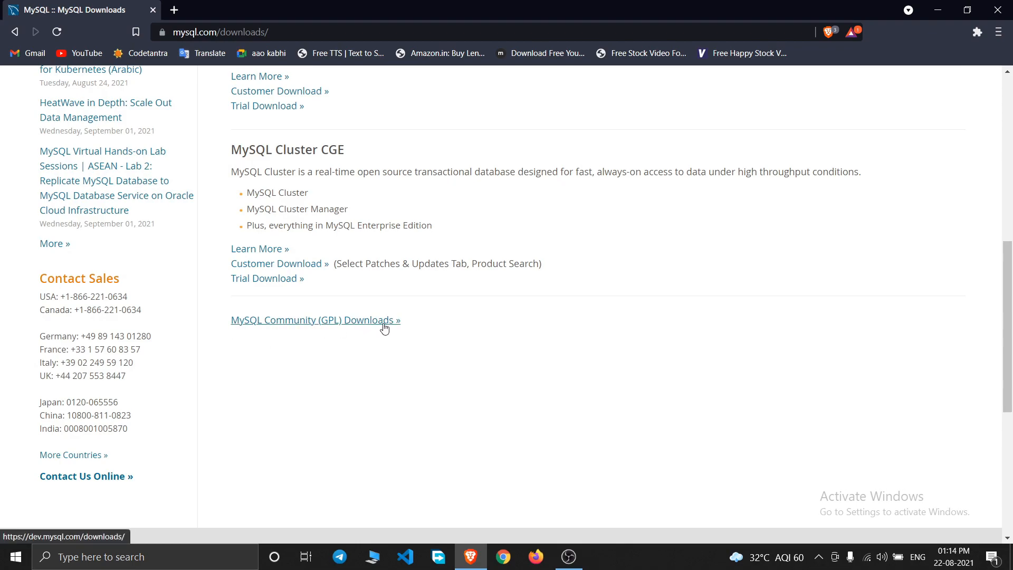
- Open MySQL Community (GPL) Downloads, then the MySQL Community Server page
{"action": "left_click", "coordinate": [312, 322]}
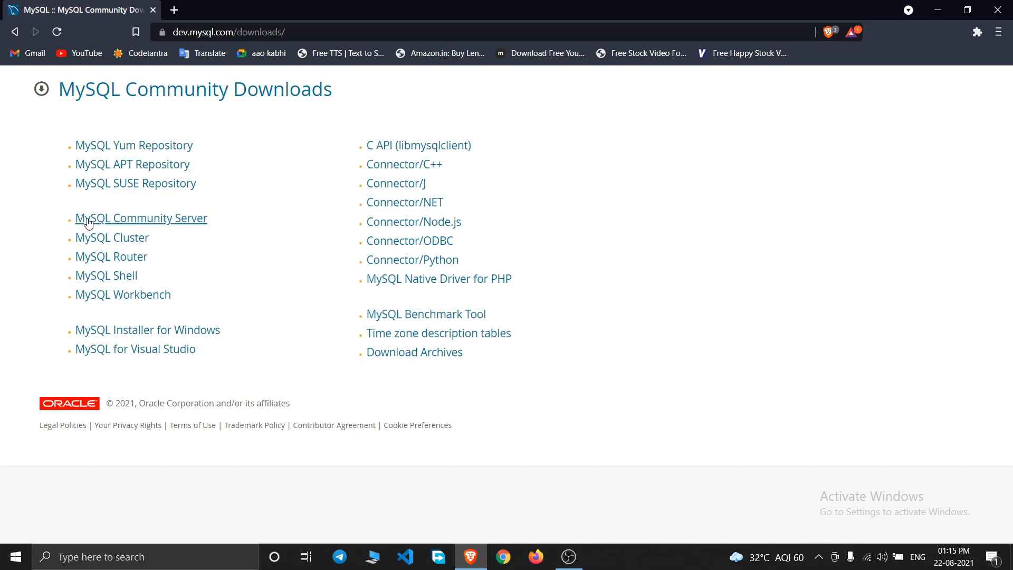
{"action": "left_click", "coordinate": [130, 221]}
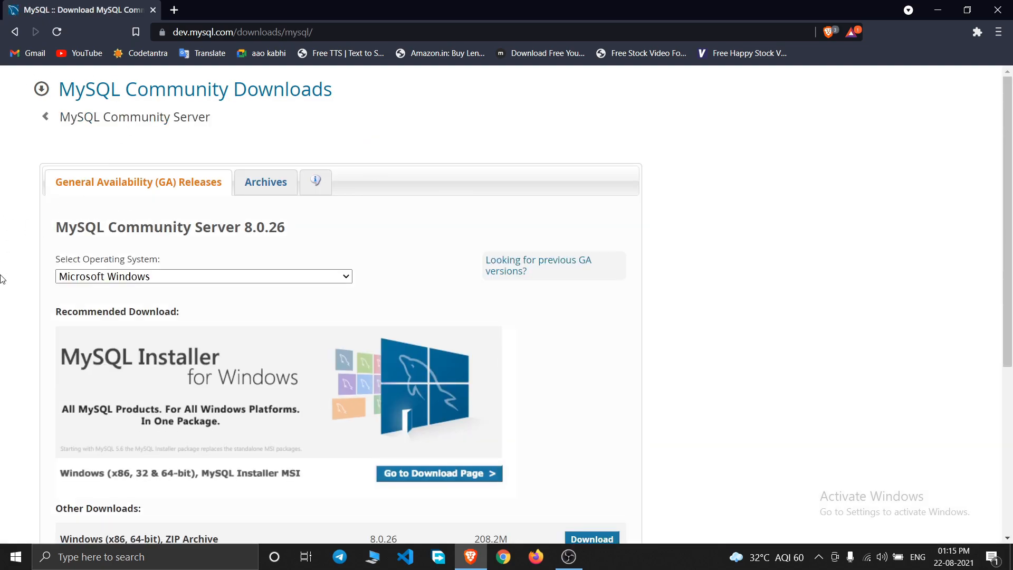
{"action": "scroll", "coordinate": [1, 279], "scroll_direction": "down", "scroll_amount": 3}
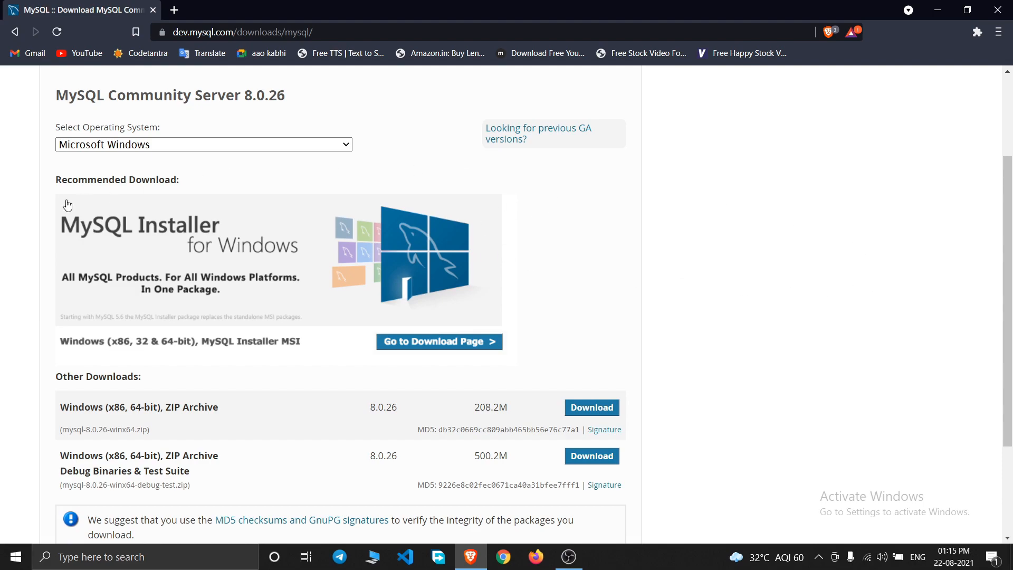
{"action": "scroll", "coordinate": [19, 221], "scroll_direction": "up", "scroll_amount": 3}
{"action": "scroll", "coordinate": [656, 338], "scroll_direction": "down", "scroll_amount": 4}
{"action": "scroll", "coordinate": [657, 338], "scroll_direction": "up", "scroll_amount": 3}
{"action": "scroll", "coordinate": [1, 282], "scroll_direction": "down", "scroll_amount": 3}
- Keep Microsoft Windows as the operating system for the 8.0.26 download
{"action": "left_click", "coordinate": [180, 145]}
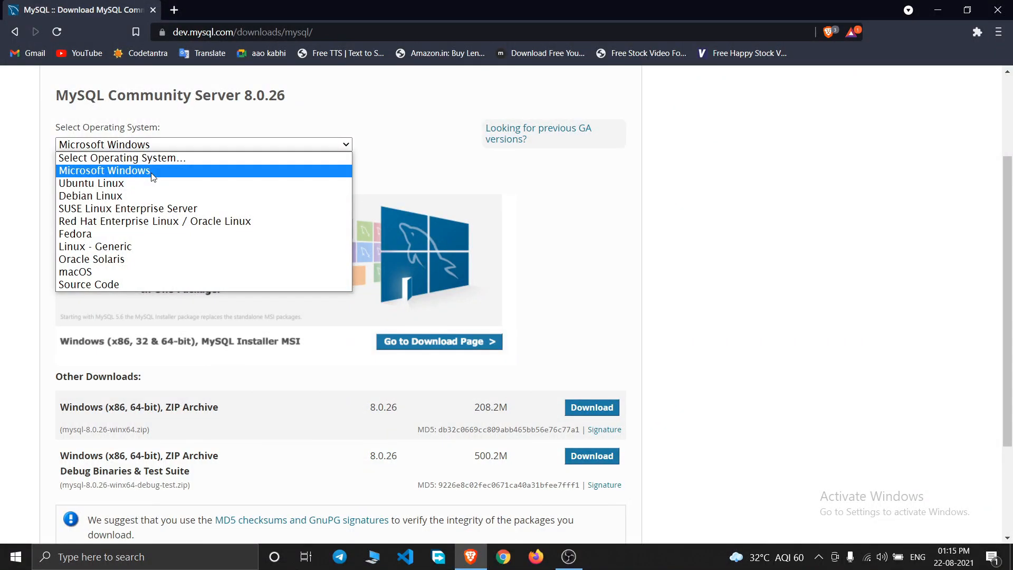
{"action": "left_click", "coordinate": [153, 172]}
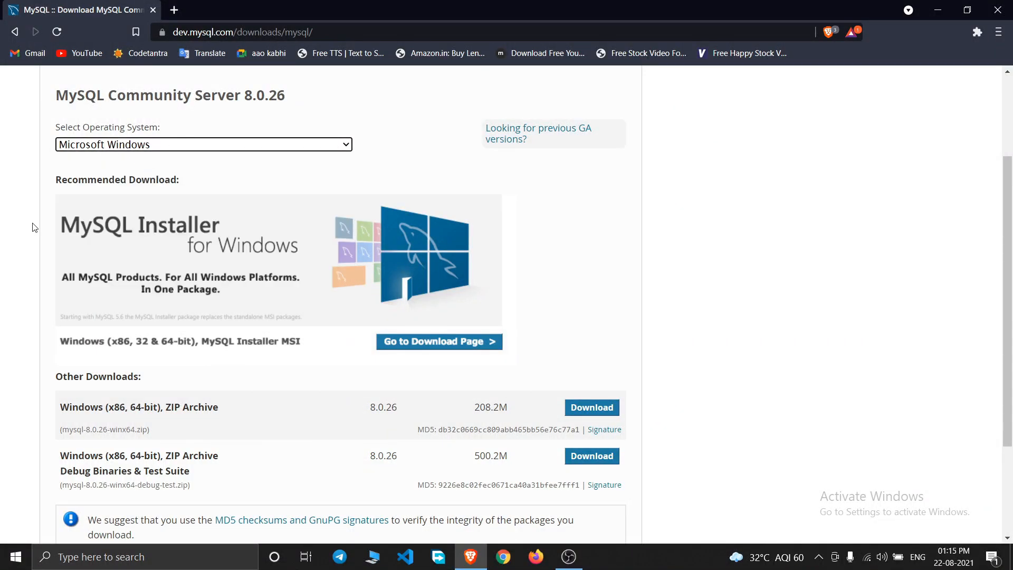
{"action": "scroll", "coordinate": [2, 250], "scroll_direction": "down", "scroll_amount": 3}
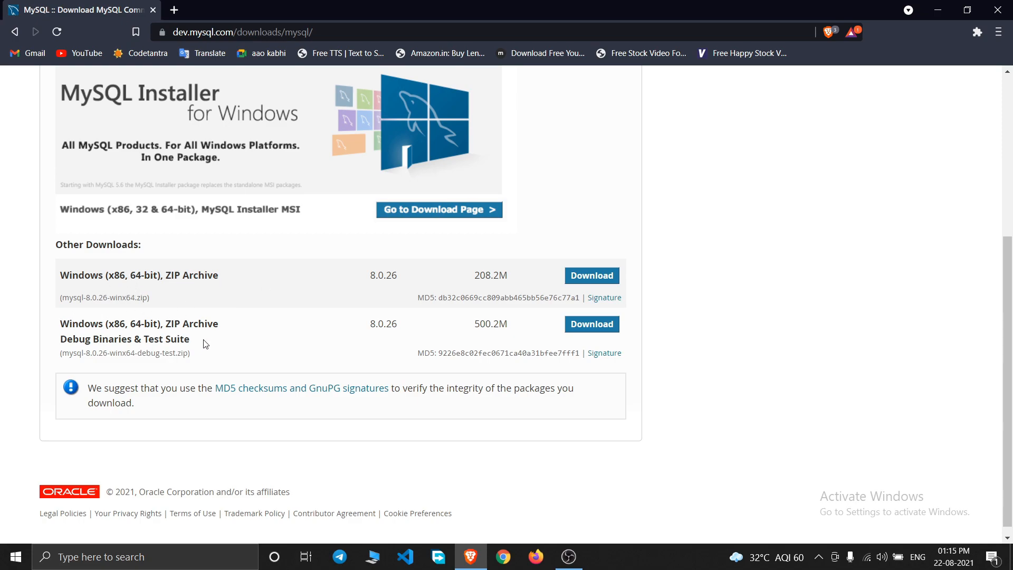
{"action": "scroll", "coordinate": [280, 349], "scroll_direction": "up", "scroll_amount": 1}
{"action": "left_click_drag", "start_coordinate": [61, 311], "coordinate": [149, 319]}
{"action": "left_click", "coordinate": [3, 292]}
{"action": "scroll", "coordinate": [352, 424], "scroll_direction": "up", "scroll_amount": 2}
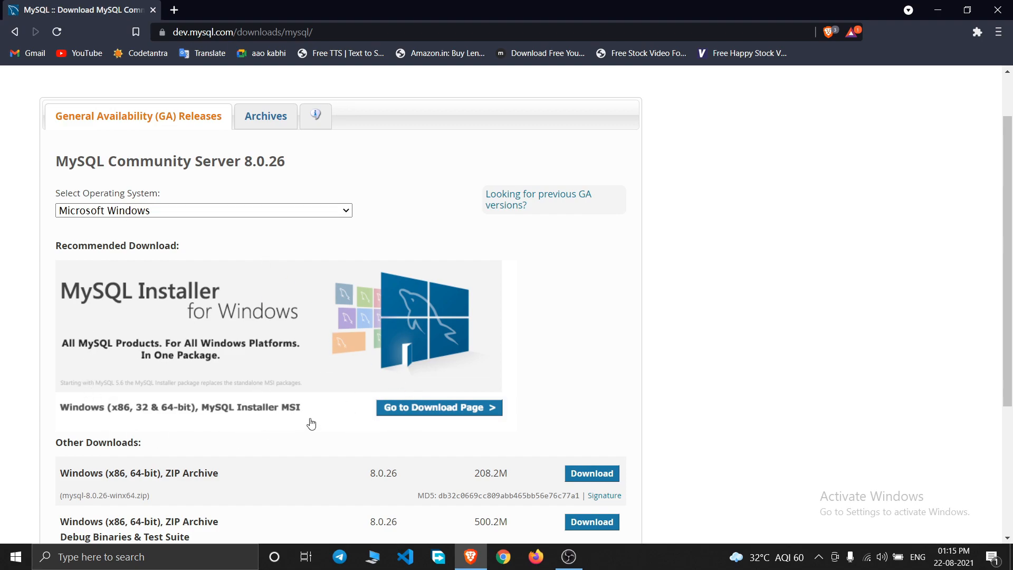
- Choose the full 450.7M MySQL Installer 8.0.26 MSI for download
{"action": "left_click", "coordinate": [425, 413]}
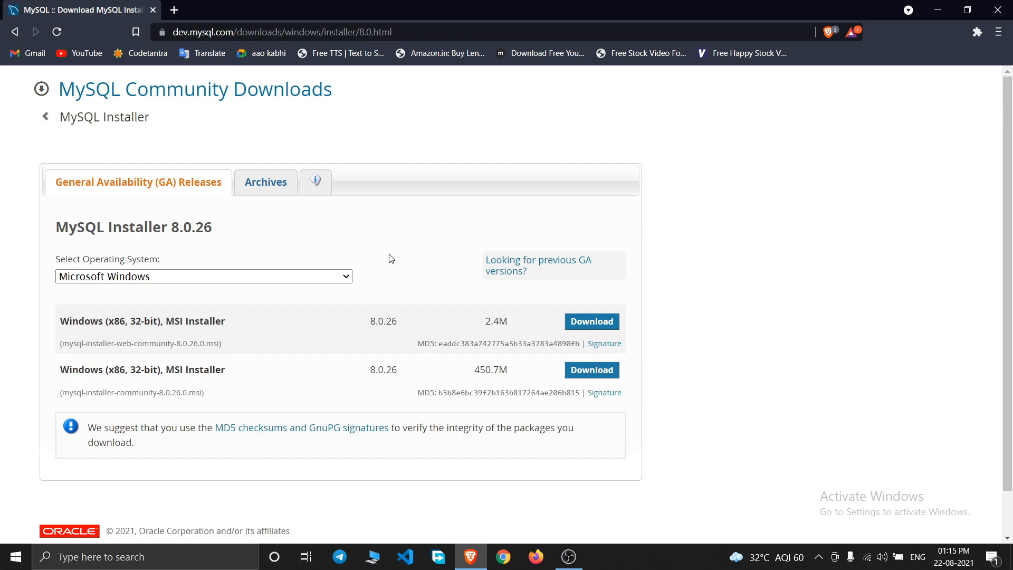
{"action": "scroll", "coordinate": [1, 262], "scroll_direction": "down", "scroll_amount": 1}
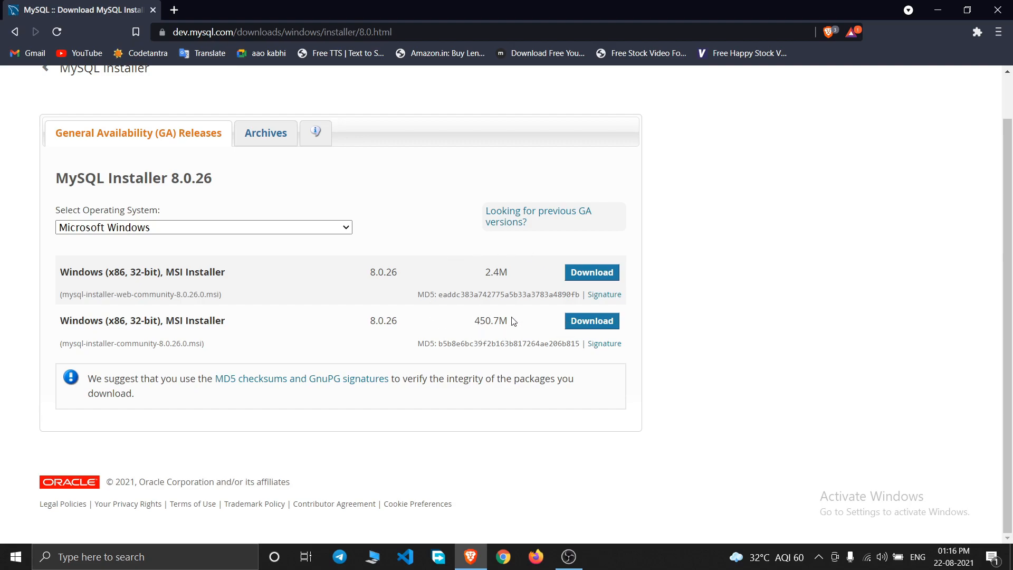
{"action": "left_click_drag", "start_coordinate": [476, 319], "coordinate": [500, 320]}
{"action": "left_click", "coordinate": [449, 316]}
{"action": "left_click", "coordinate": [593, 322]}
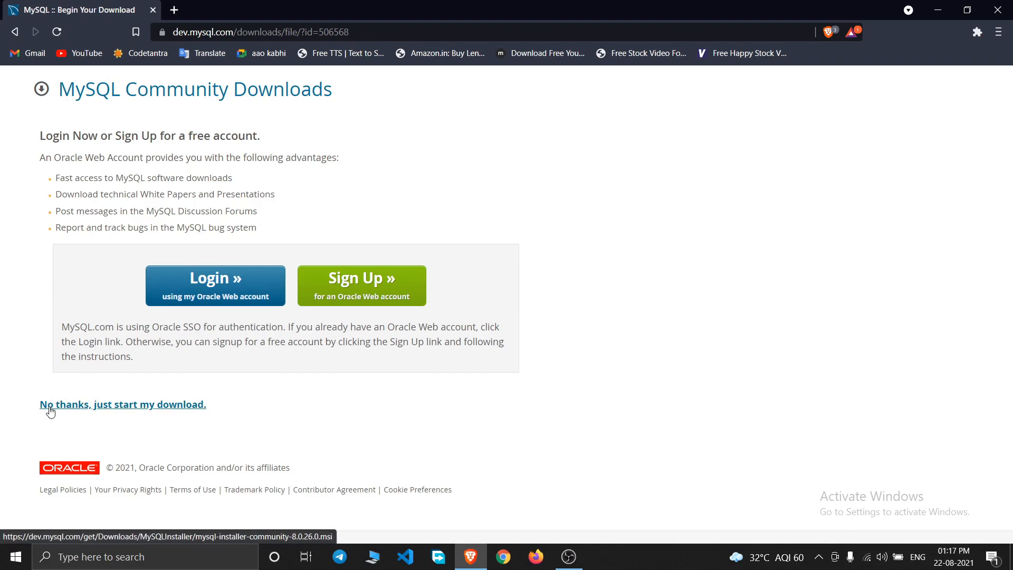
- Skip the login and save the installer to the Time Pass (E:) drive
{"action": "left_click", "coordinate": [85, 411]}
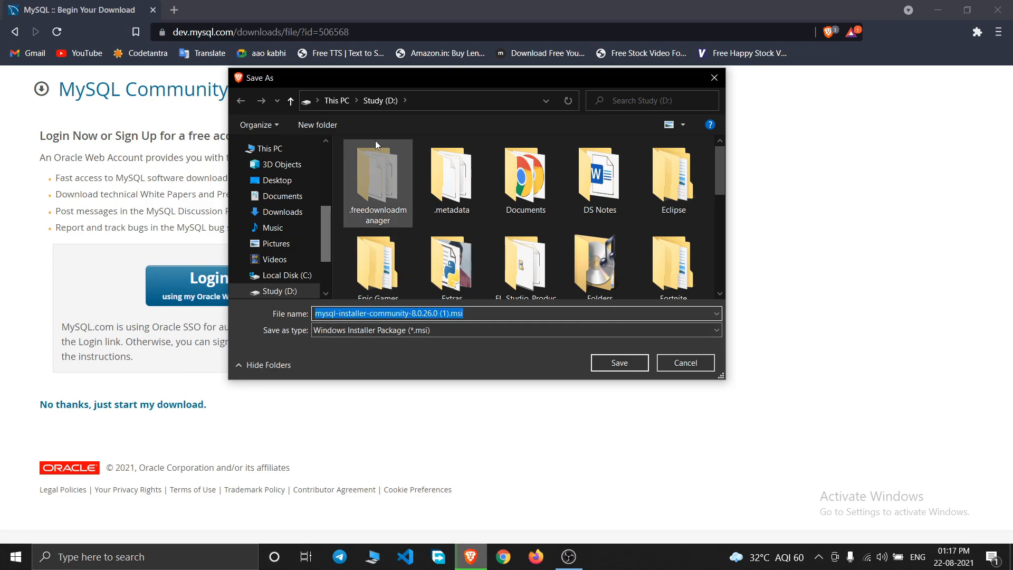
{"action": "scroll", "coordinate": [279, 222], "scroll_direction": "down", "scroll_amount": 2}
{"action": "left_click", "coordinate": [279, 270]}
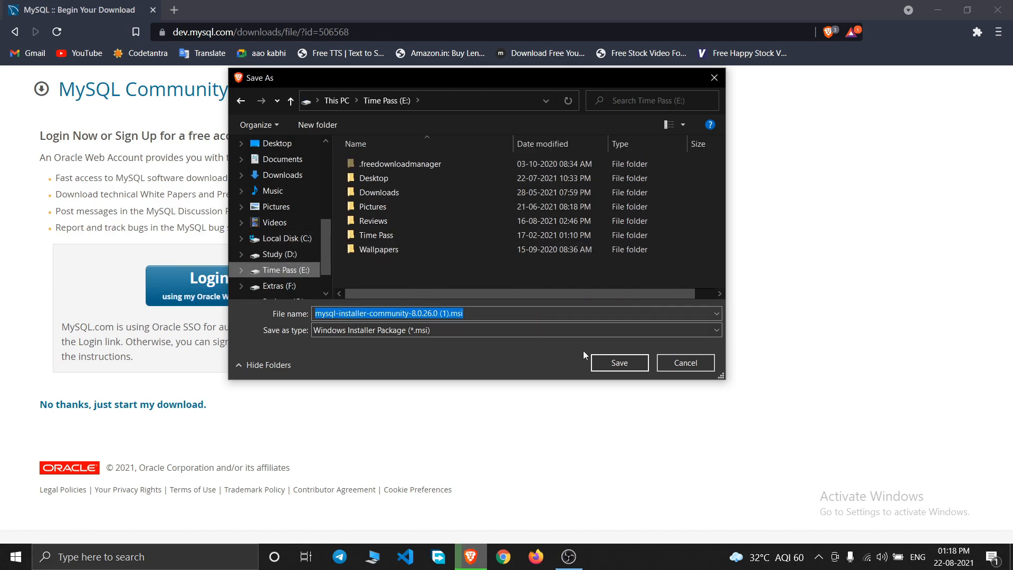
{"action": "left_click", "coordinate": [614, 361]}
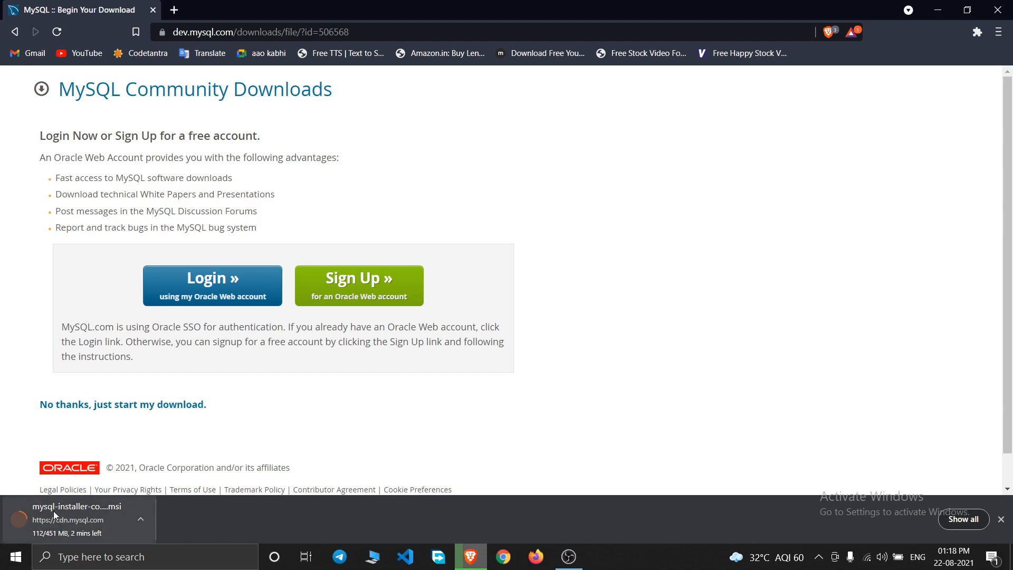
- Cancel the browser's installer download and minimize Brave
{"action": "left_click", "coordinate": [141, 521]}
{"action": "left_click", "coordinate": [160, 498]}
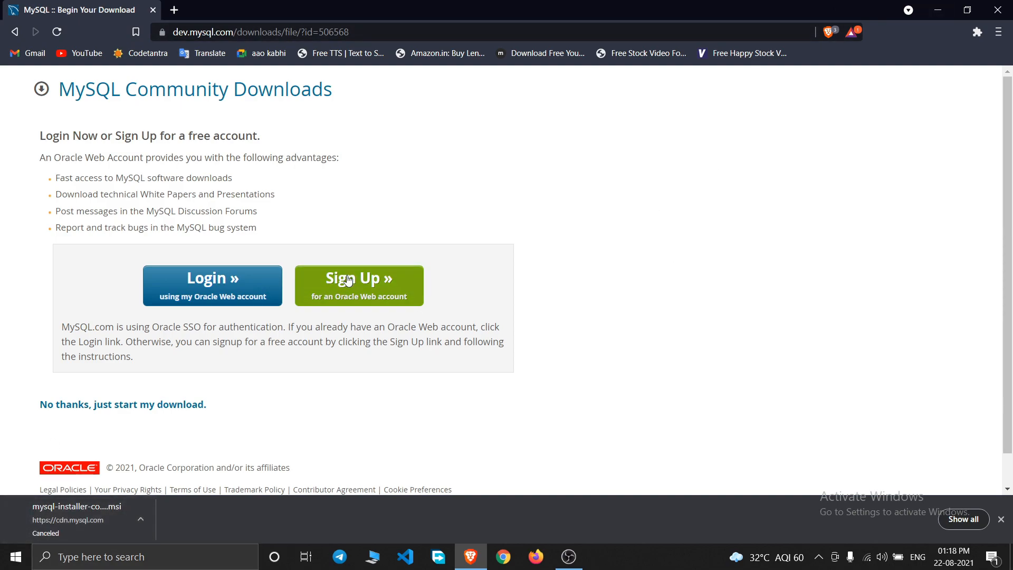
{"action": "left_click", "coordinate": [940, 6]}
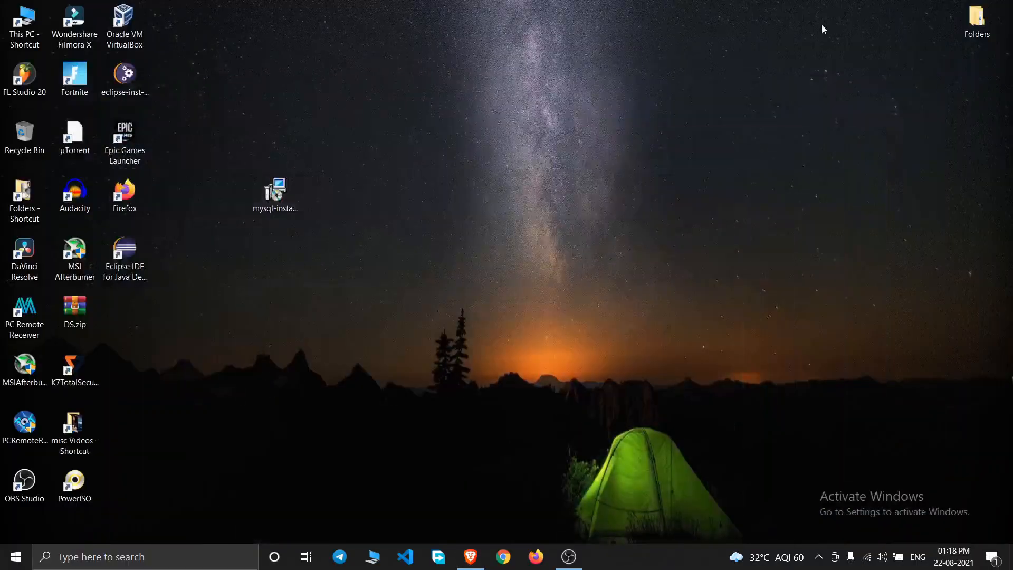
- Refresh the desktop and move the mysql-installer icon up and left
{"action": "right_click", "coordinate": [389, 50]}
{"action": "left_click", "coordinate": [433, 84]}
{"action": "left_click_drag", "start_coordinate": [284, 207], "coordinate": [314, 226]}
{"action": "left_click_drag", "start_coordinate": [278, 197], "coordinate": [216, 154]}
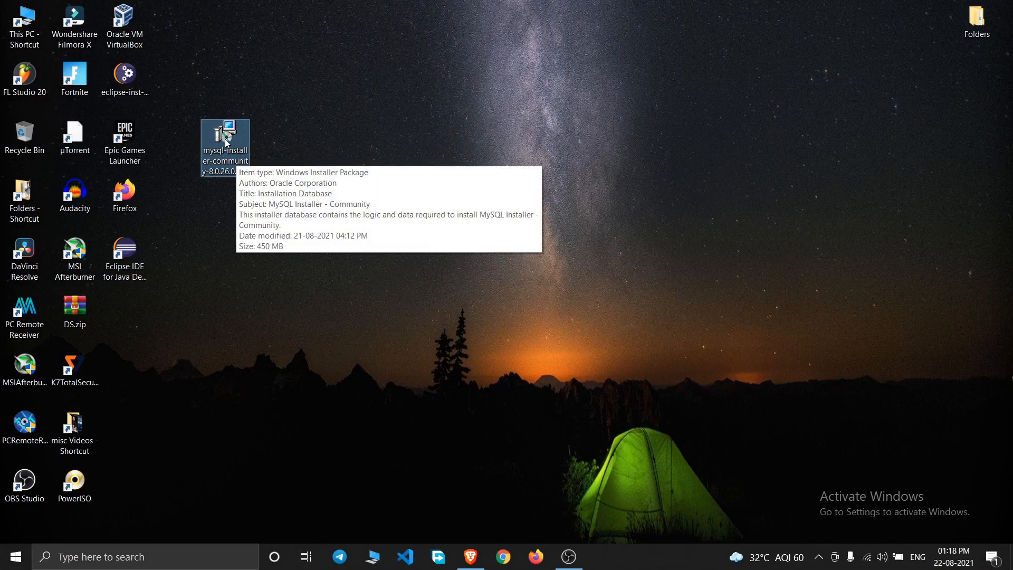
- Launch mysql-installer-community-8.0.26.0.msi from the desktop to open MySQL Installer
{"action": "double_click", "coordinate": [225, 137]}
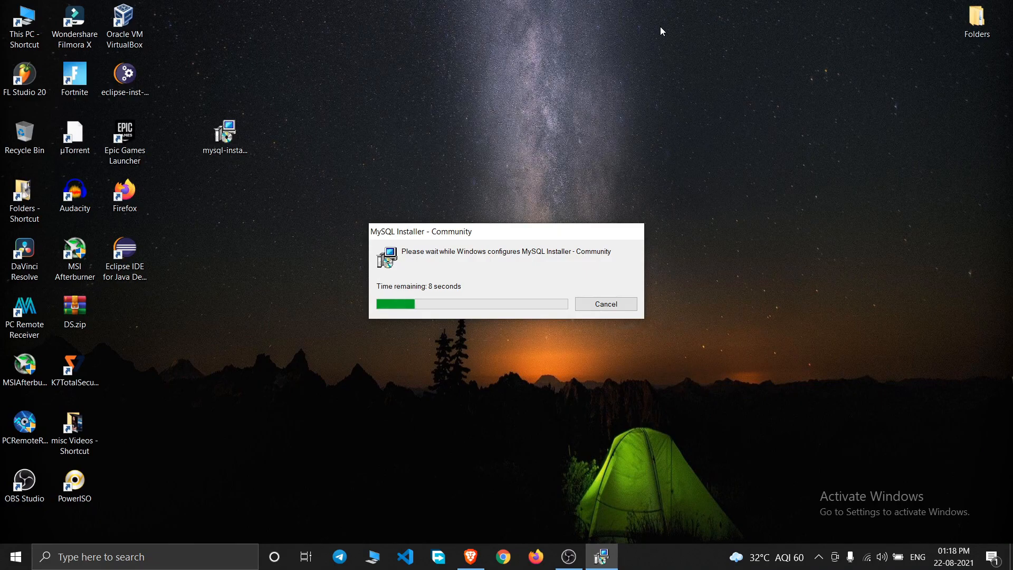
{"action": "right_click", "coordinate": [660, 27]}
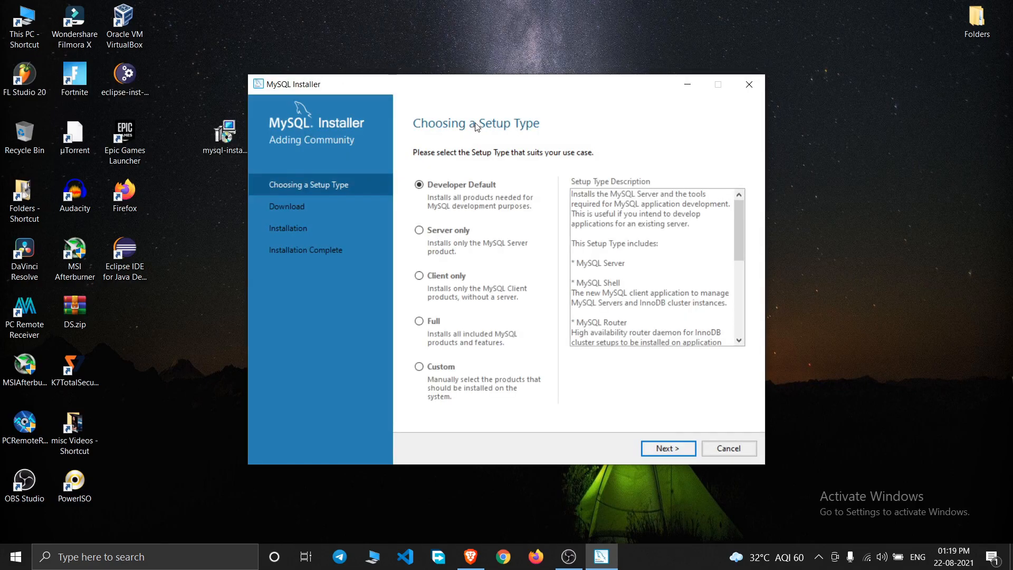
{"action": "left_click_drag", "start_coordinate": [486, 91], "coordinate": [488, 67]}
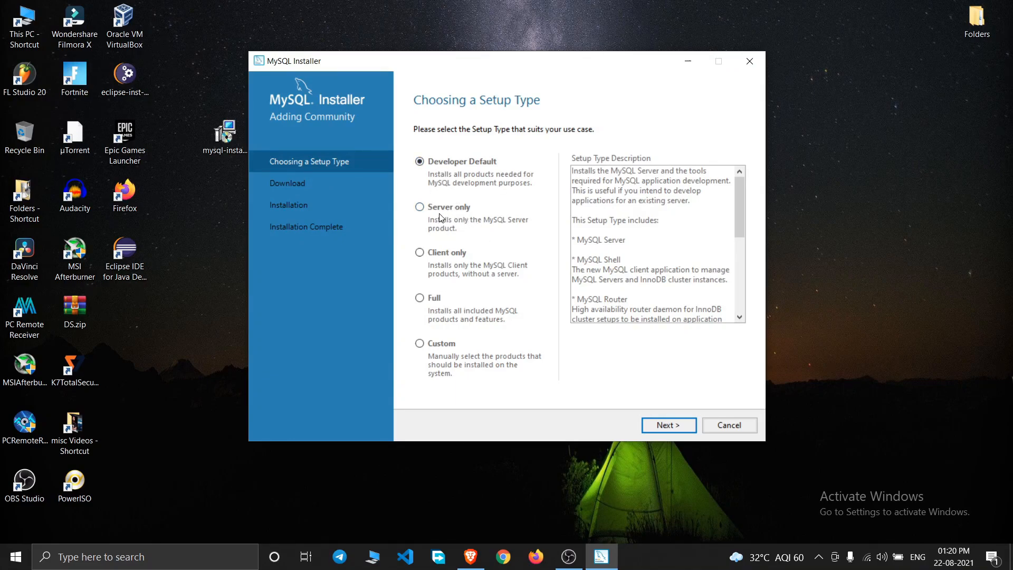
{"action": "left_click", "coordinate": [419, 207]}
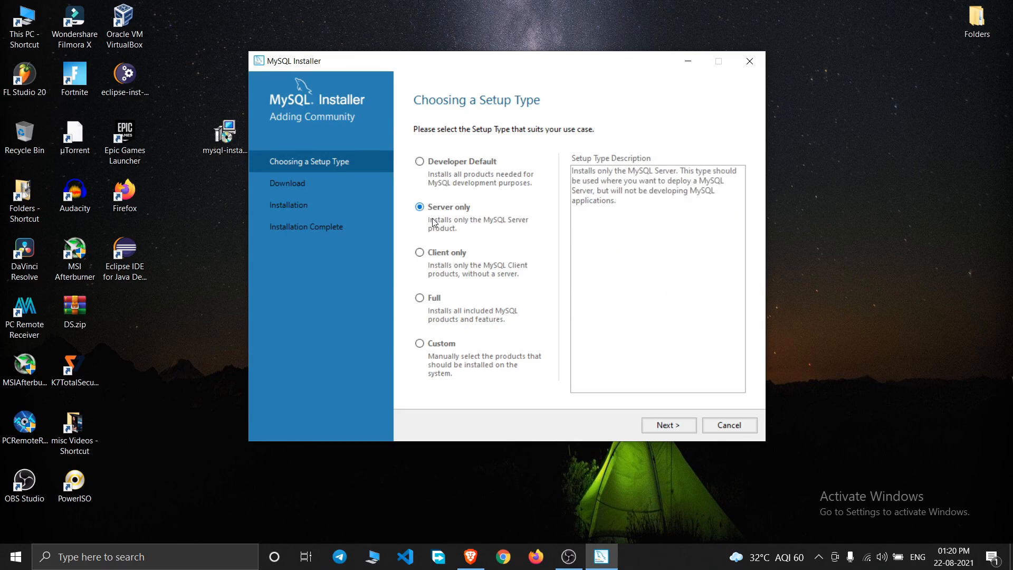
{"action": "left_click", "coordinate": [421, 253]}
{"action": "left_click", "coordinate": [420, 208]}
{"action": "mouse_move", "coordinate": [574, 171]}
{"action": "left_mouse_down"}
{"action": "mouse_move", "coordinate": [649, 191]}
{"action": "mouse_move", "coordinate": [623, 205]}
{"action": "mouse_move", "coordinate": [574, 173]}
{"action": "left_mouse_up"}
{"action": "left_click", "coordinate": [623, 206]}
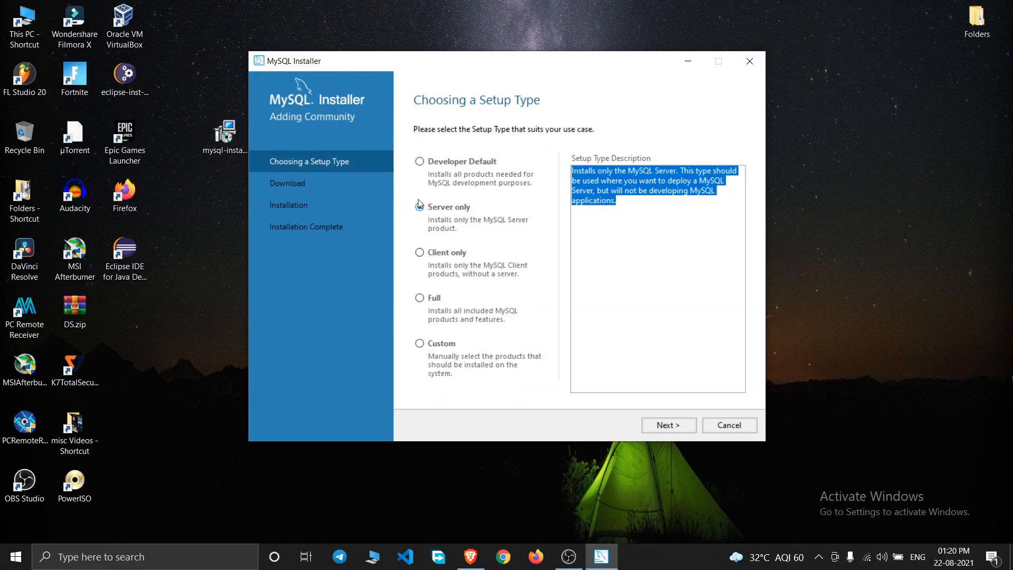
{"action": "left_click", "coordinate": [421, 253]}
{"action": "left_click", "coordinate": [421, 209]}
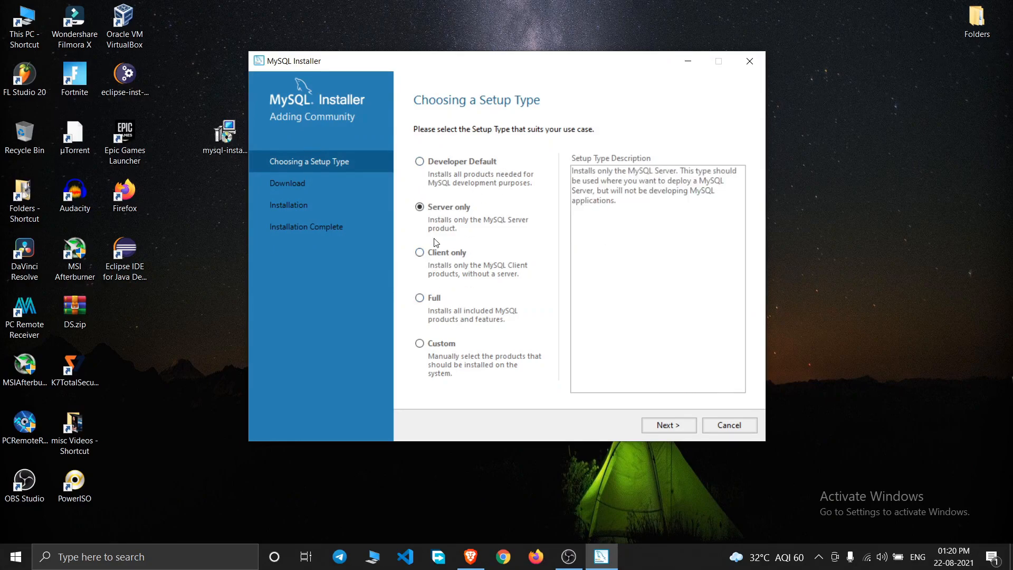
{"action": "left_click", "coordinate": [420, 162]}
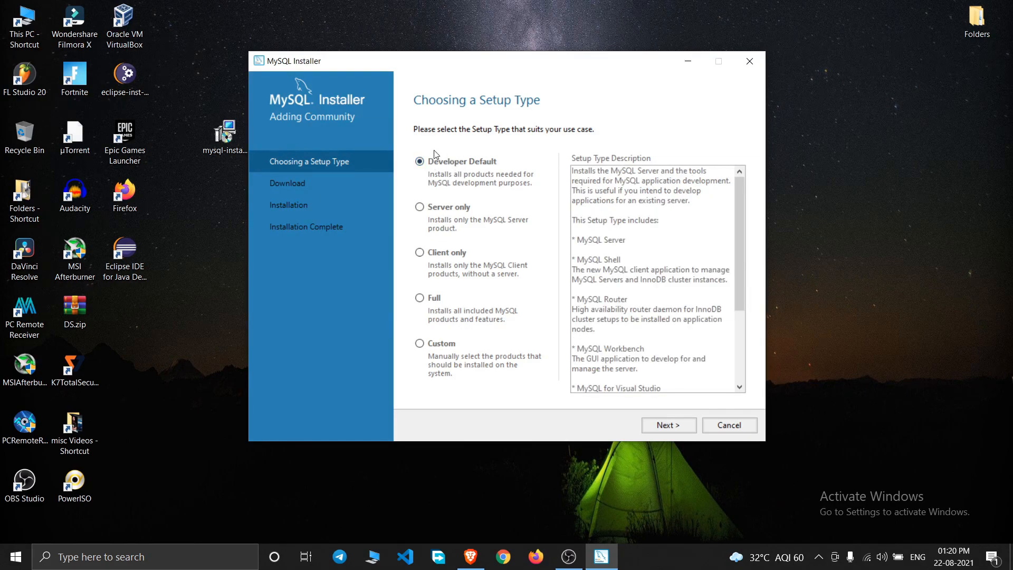
- Pass the requirements check, accepting Developer Default despite the missing Visual Studio requirement
{"action": "left_click", "coordinate": [657, 427]}
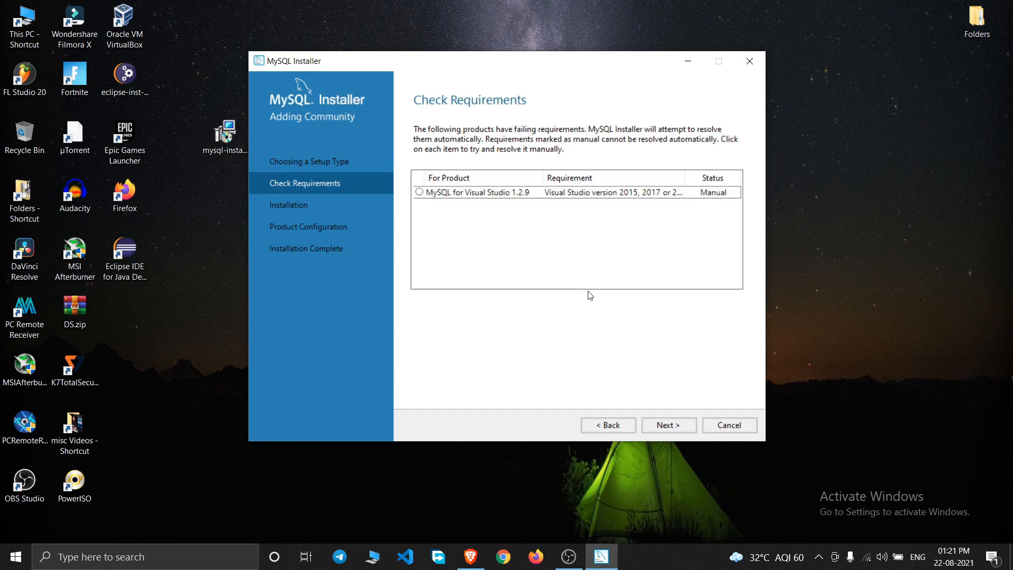
{"action": "left_click", "coordinate": [673, 422]}
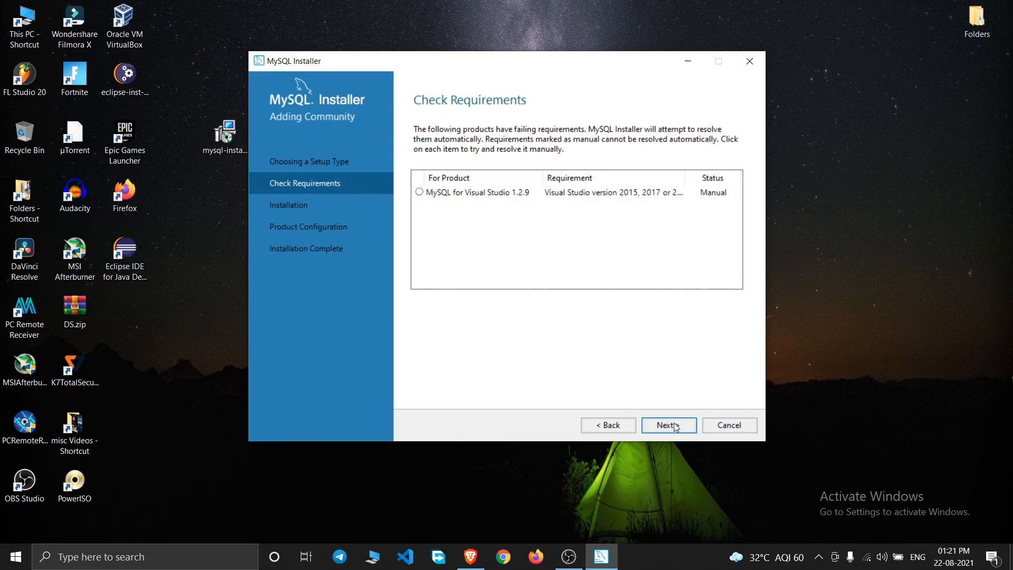
{"action": "left_click_drag", "start_coordinate": [497, 229], "coordinate": [507, 185]}
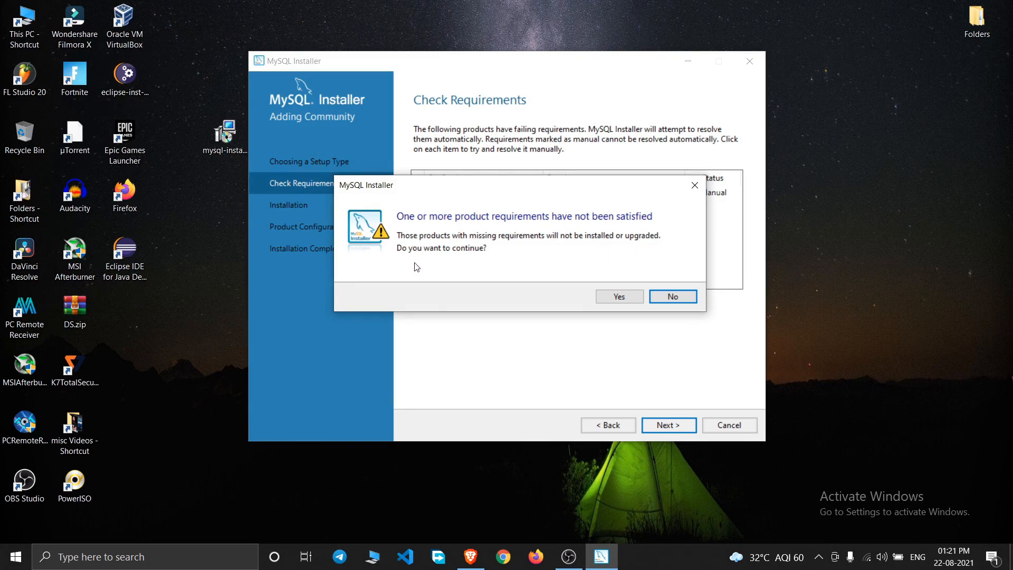
{"action": "left_click_drag", "start_coordinate": [507, 189], "coordinate": [534, 181]}
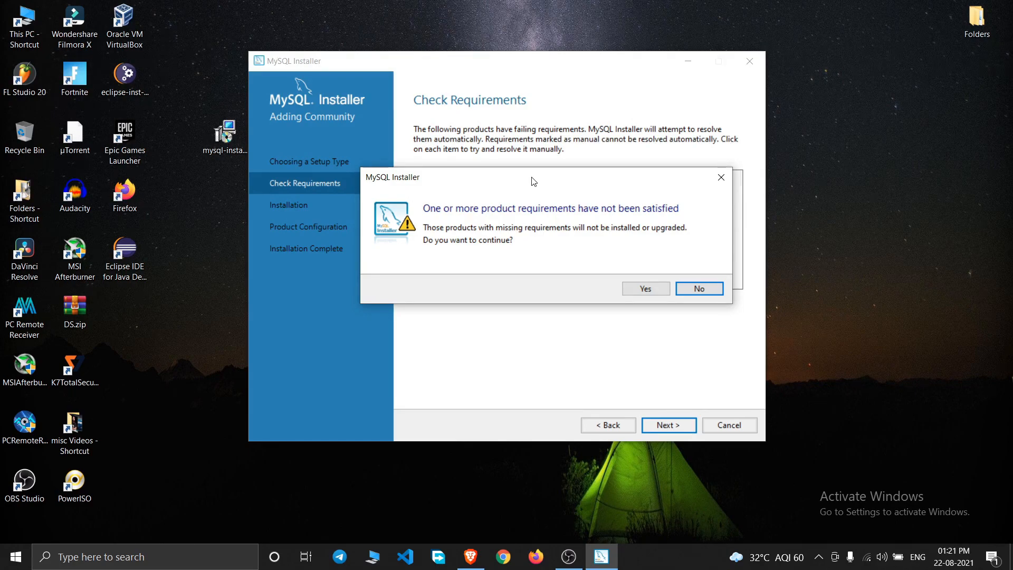
{"action": "left_click_drag", "start_coordinate": [533, 188], "coordinate": [520, 193]}
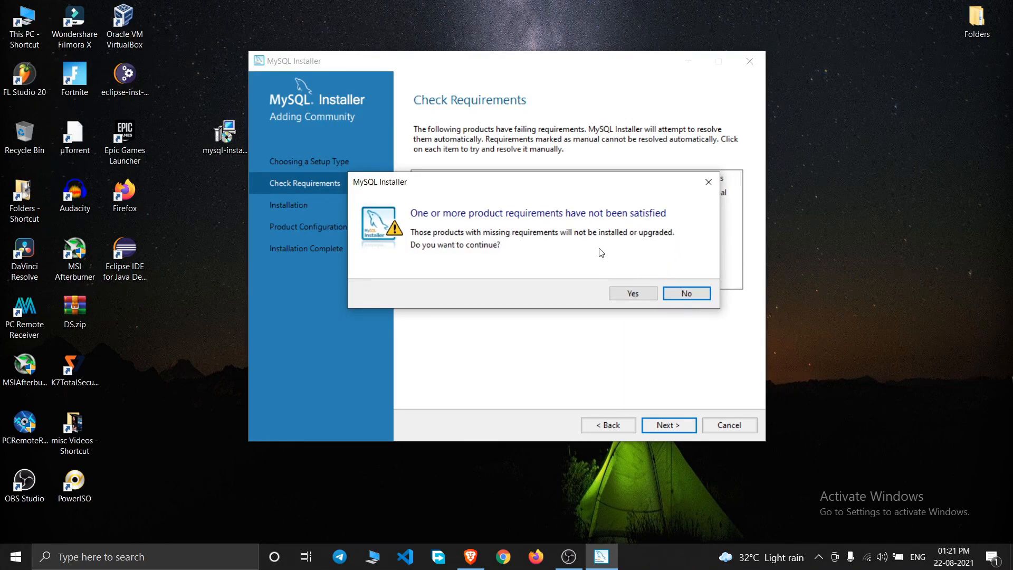
{"action": "left_click", "coordinate": [636, 297]}
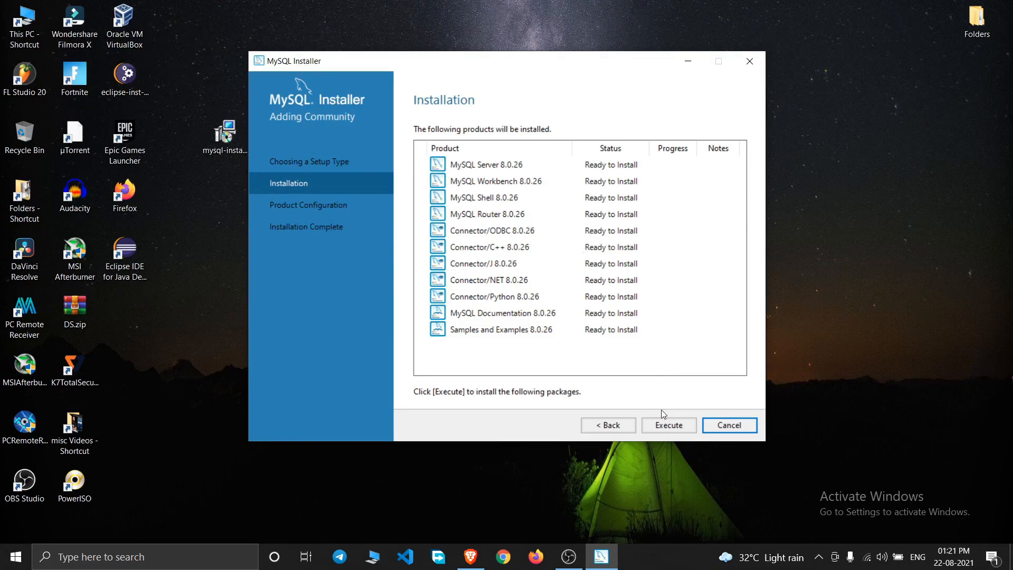
- Execute the installation of all eleven 8.0.26 products, then continue to Product Configuration
{"action": "left_click", "coordinate": [665, 427]}
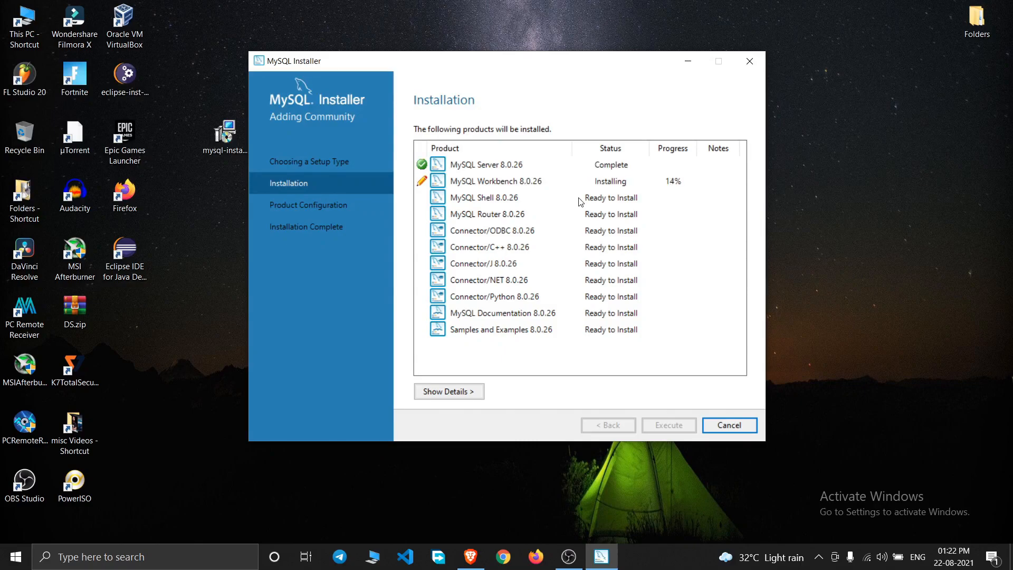
{"action": "left_click", "coordinate": [545, 83]}
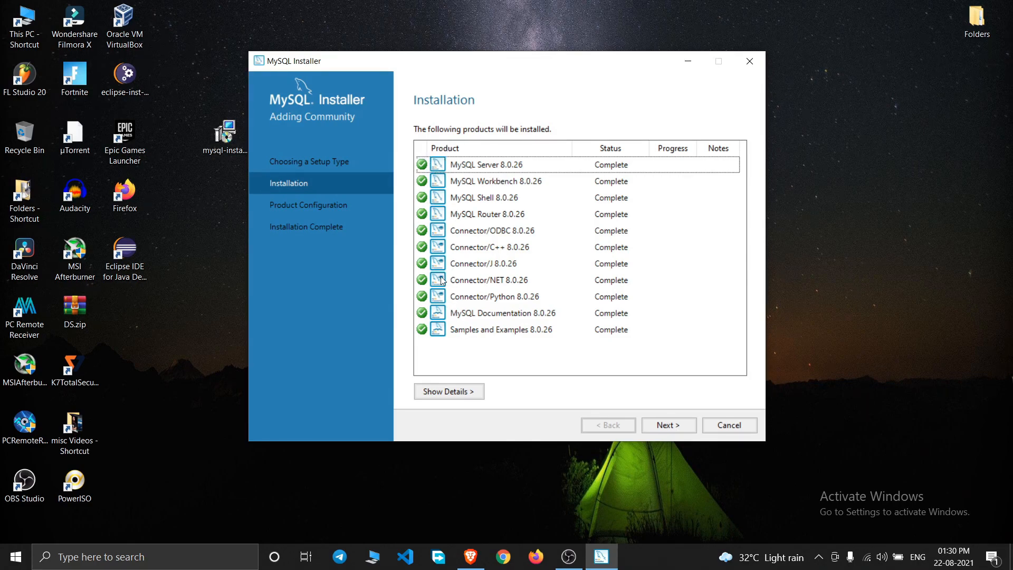
{"action": "left_click", "coordinate": [667, 423]}
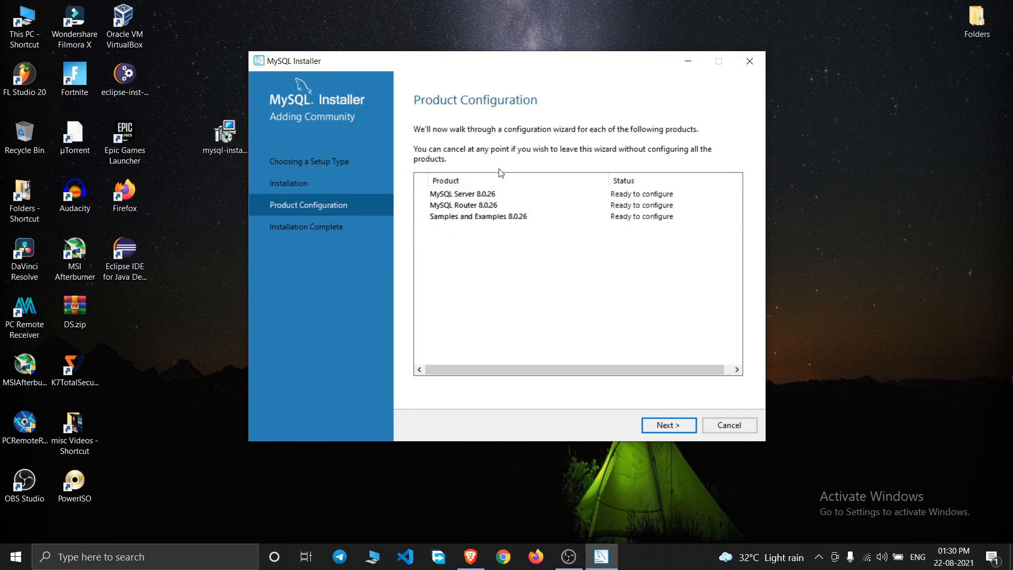
- Configure MySQL Server as a Development Computer on TCP/IP port 3306
{"action": "left_click", "coordinate": [667, 427]}
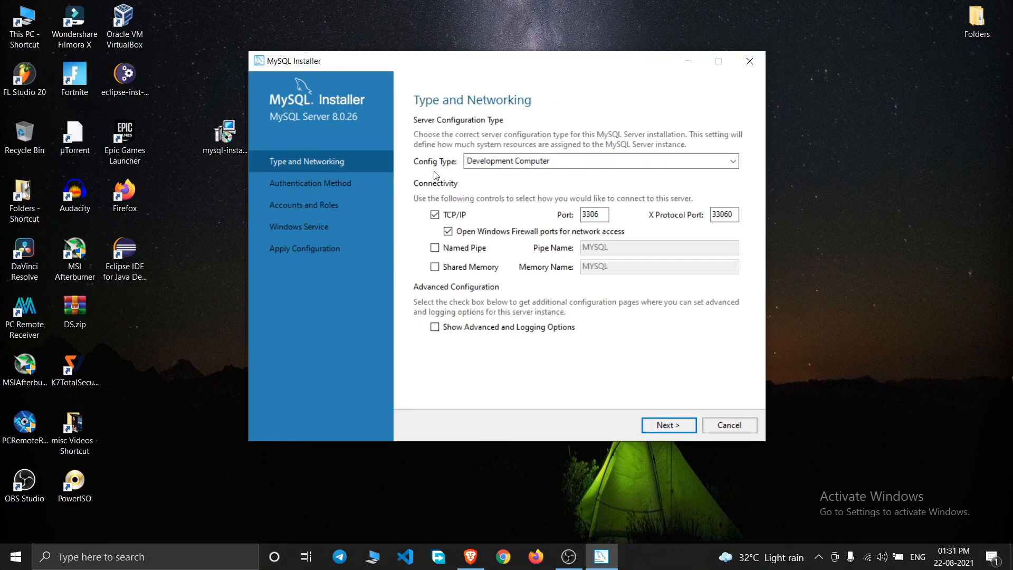
{"action": "left_click", "coordinate": [495, 161]}
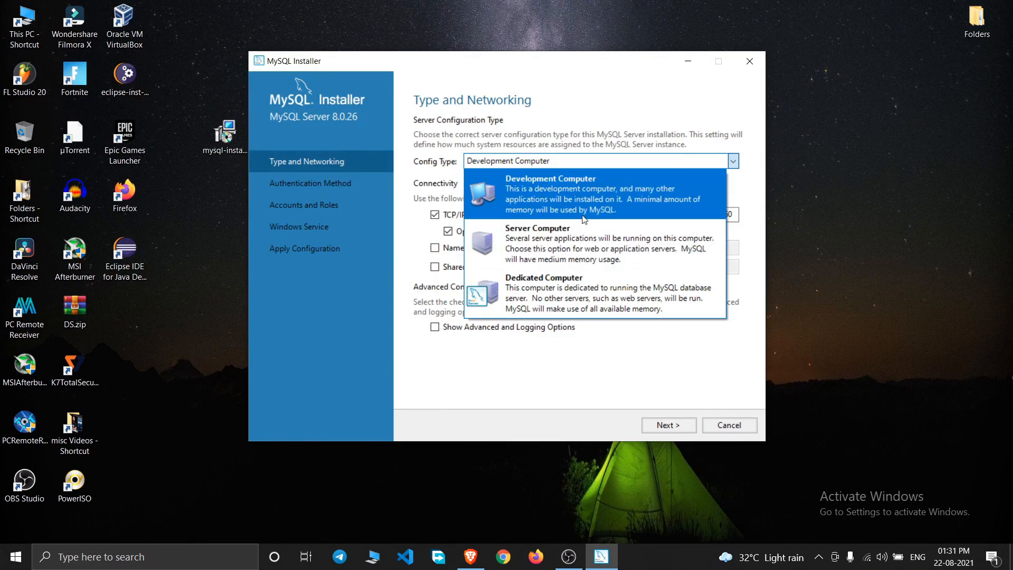
{"action": "left_click", "coordinate": [568, 190]}
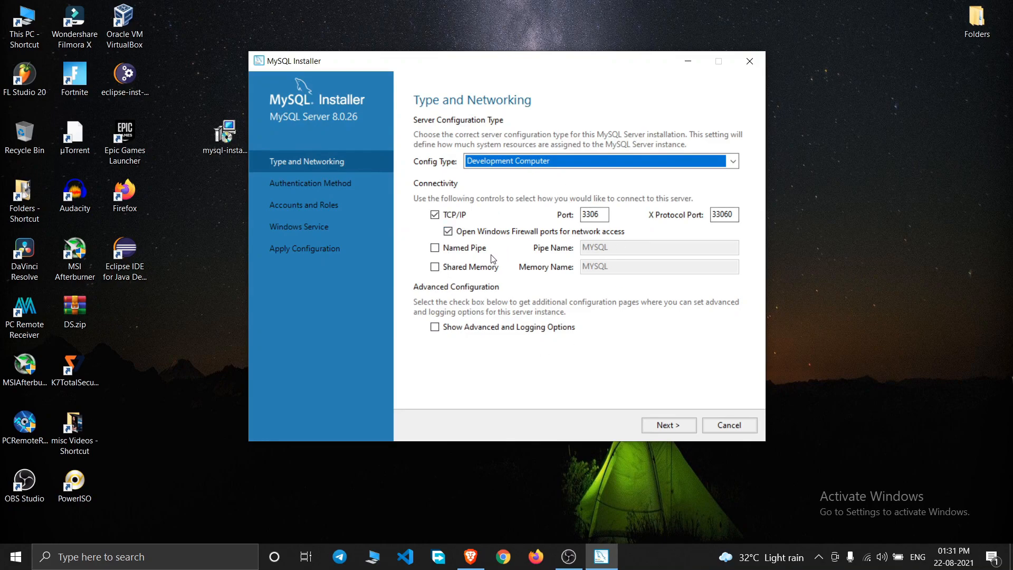
{"action": "left_click", "coordinate": [594, 214]}
- Keep default networking and strong password encryption, then enter and repeat the root account password
{"action": "left_click", "coordinate": [666, 426]}
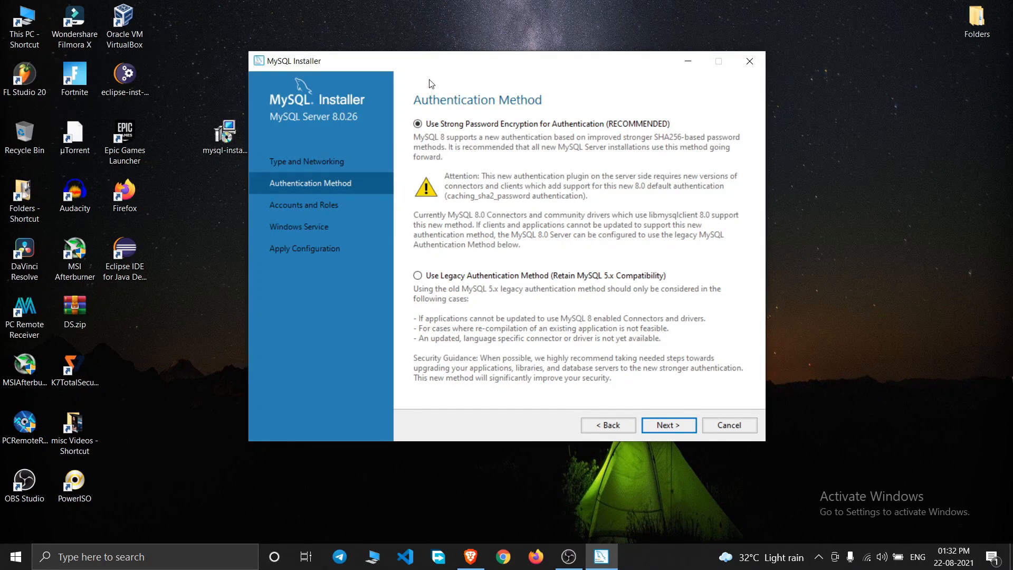
{"action": "left_click", "coordinate": [671, 426]}
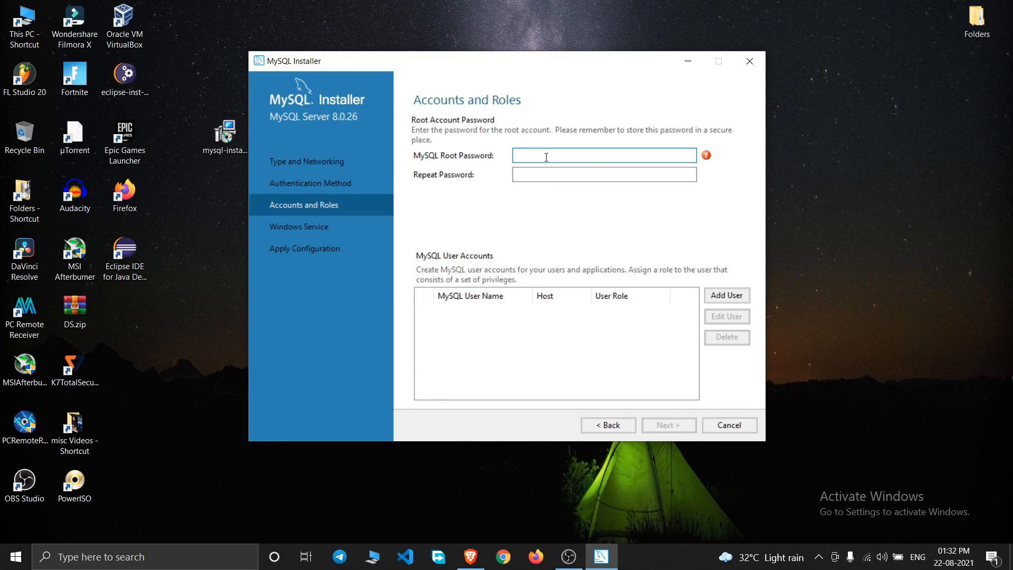
{"action": "type", "text": "12345"}
{"action": "left_click", "coordinate": [546, 177]}
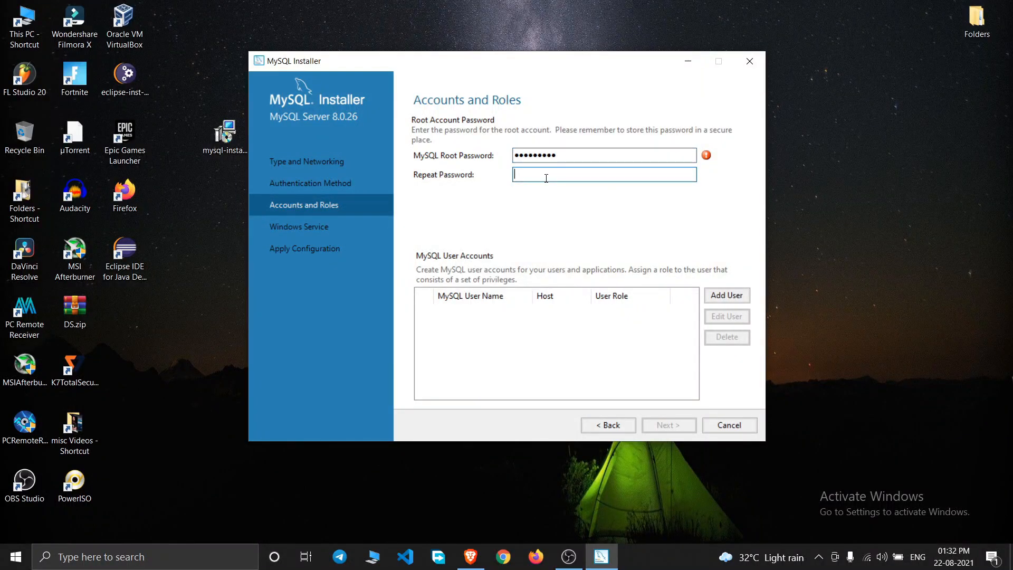
{"action": "type", "text": "123456789"}
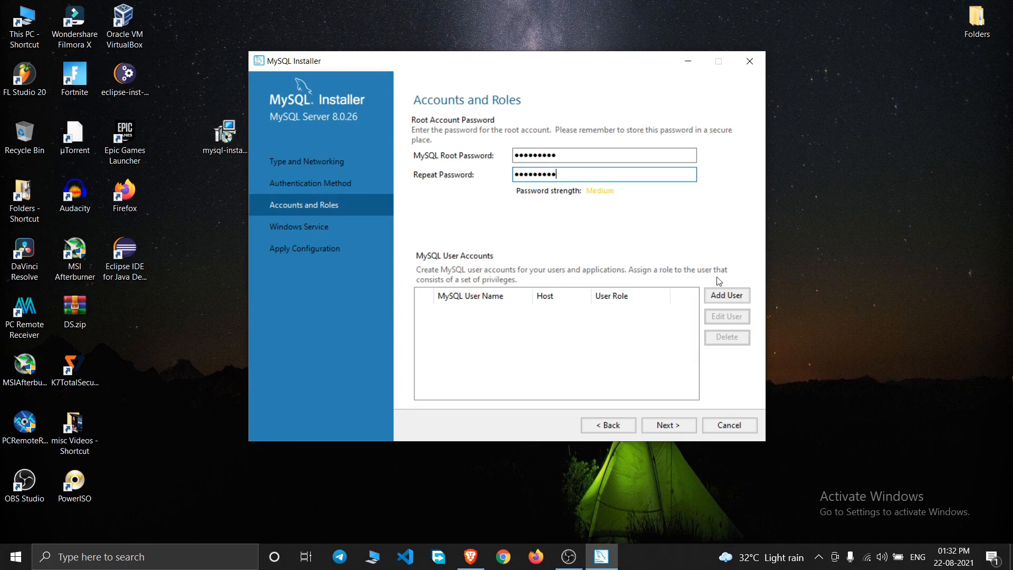
- Add a new user 'Bottleneck' with the DB Admin role and All Hosts (%) access
{"action": "left_click", "coordinate": [725, 296]}
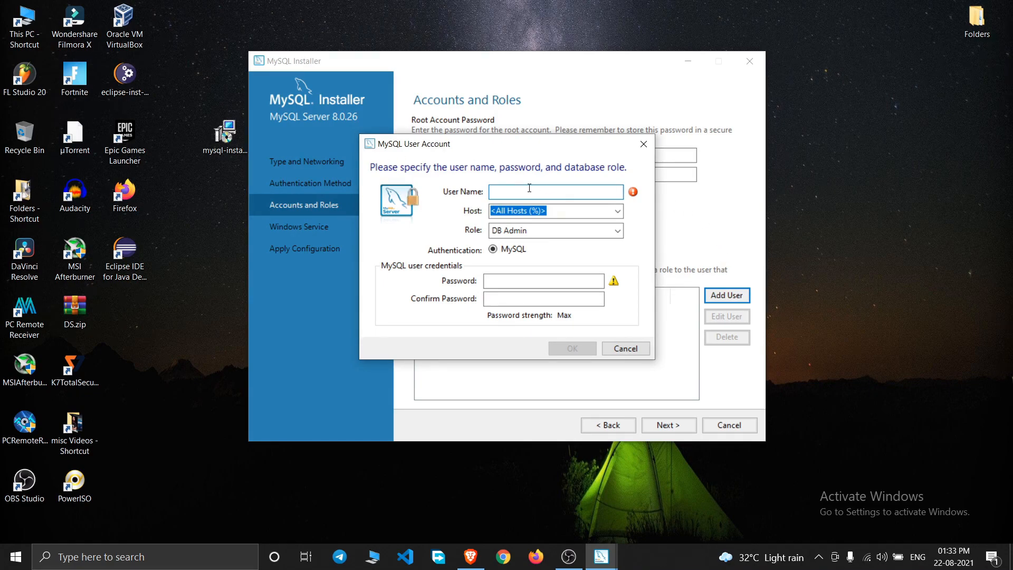
{"action": "type", "text": "Bottleneck"}
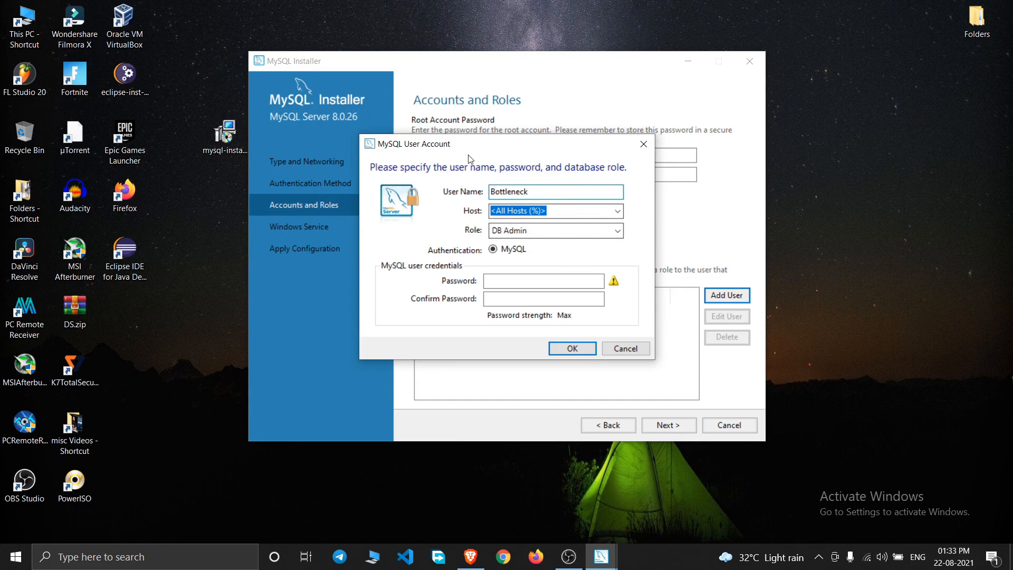
{"action": "left_click", "coordinate": [552, 232]}
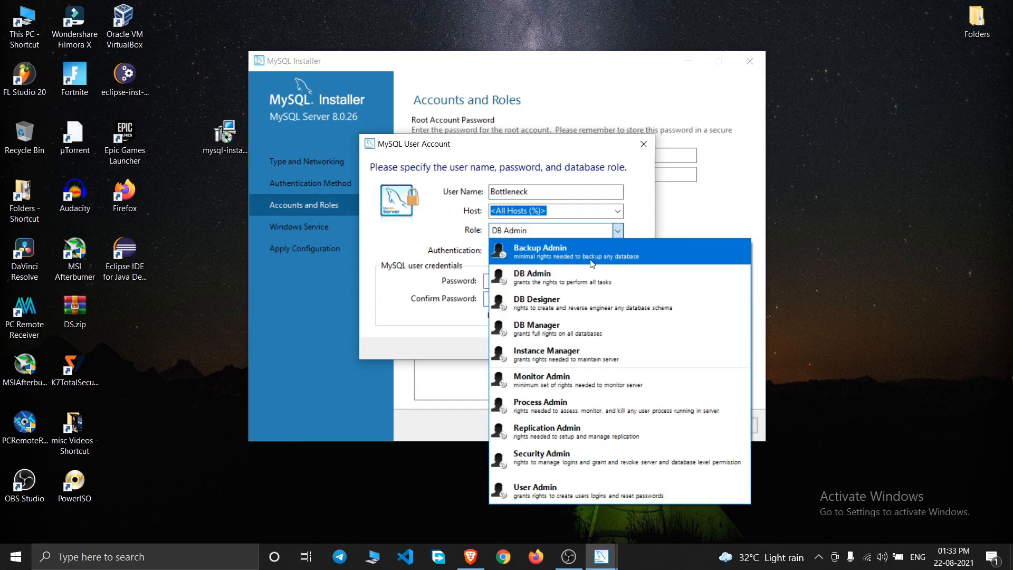
{"action": "left_click", "coordinate": [546, 233]}
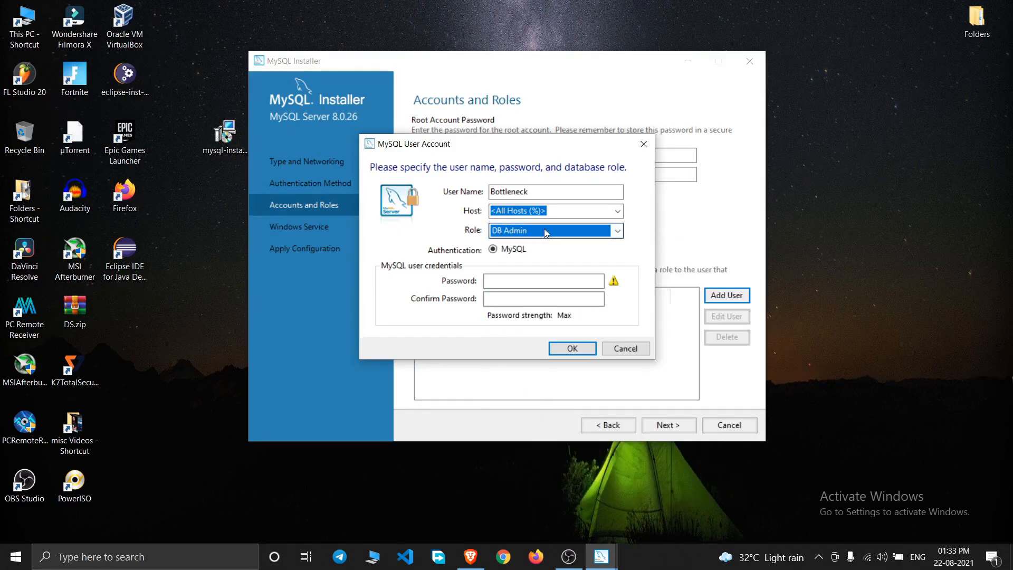
{"action": "left_click", "coordinate": [619, 212]}
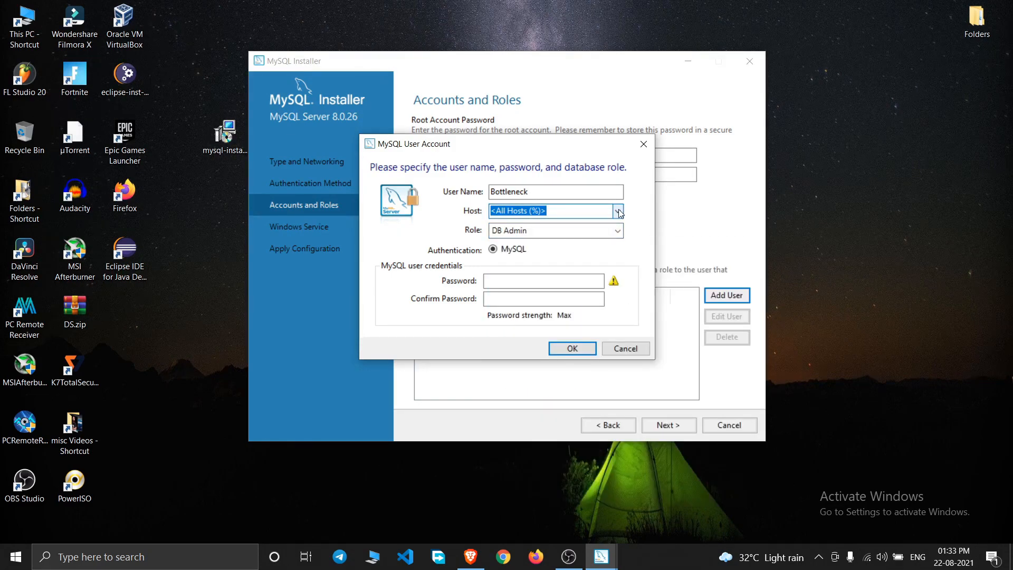
{"action": "left_click", "coordinate": [618, 212]}
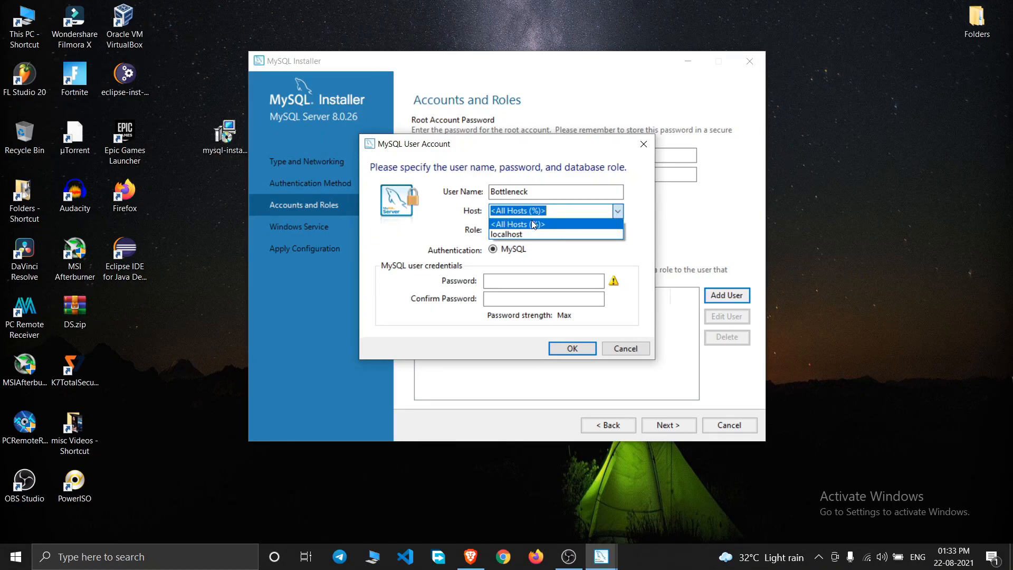
{"action": "left_click", "coordinate": [451, 217]}
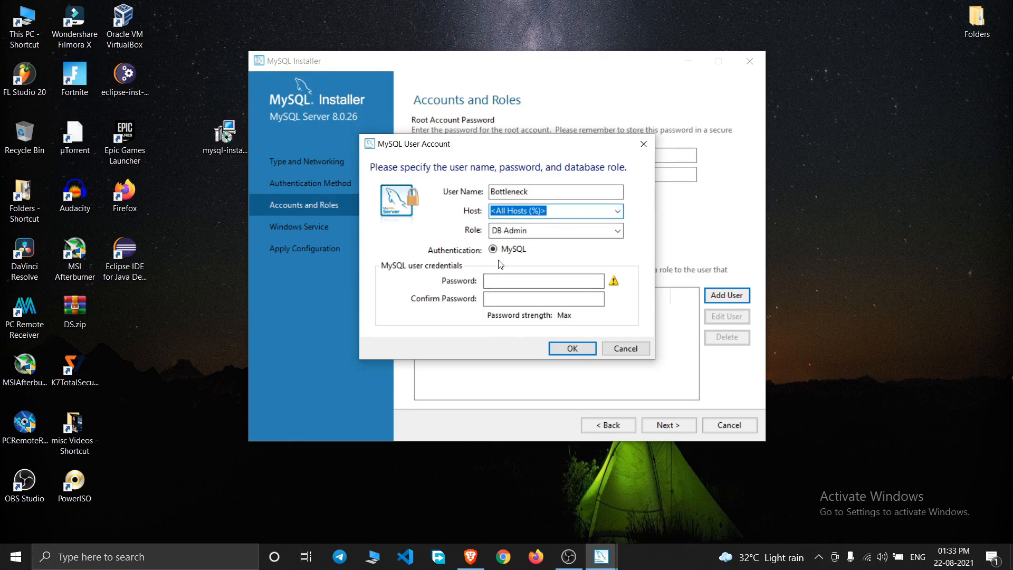
- Enter and confirm the new user's password, then save the account
{"action": "left_click_drag", "start_coordinate": [516, 150], "coordinate": [539, 213]}
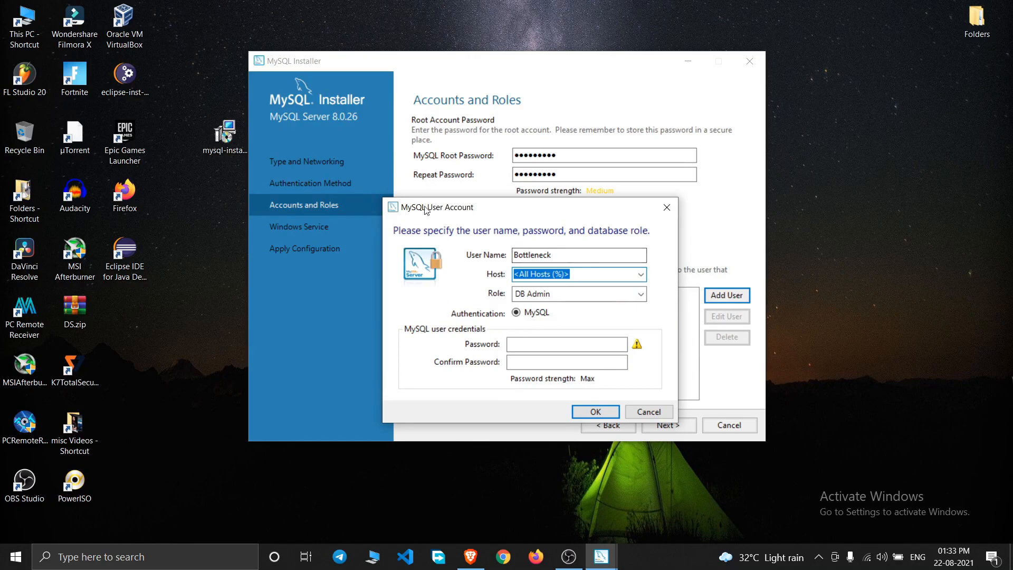
{"action": "left_click", "coordinate": [532, 343]}
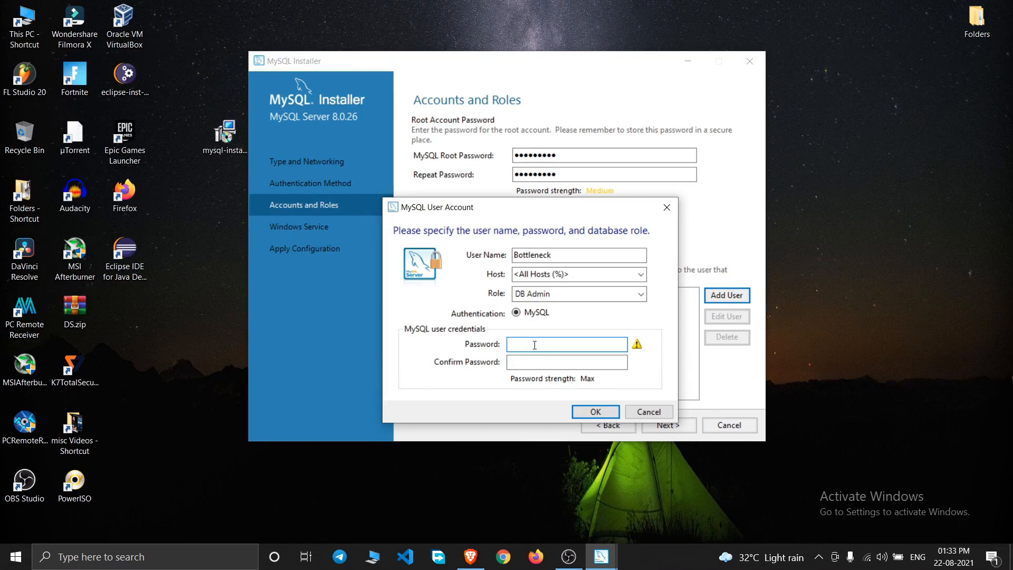
{"action": "type", "text": "*********"}
{"action": "key", "text": "Tab"}
{"action": "type", "text": "****"}
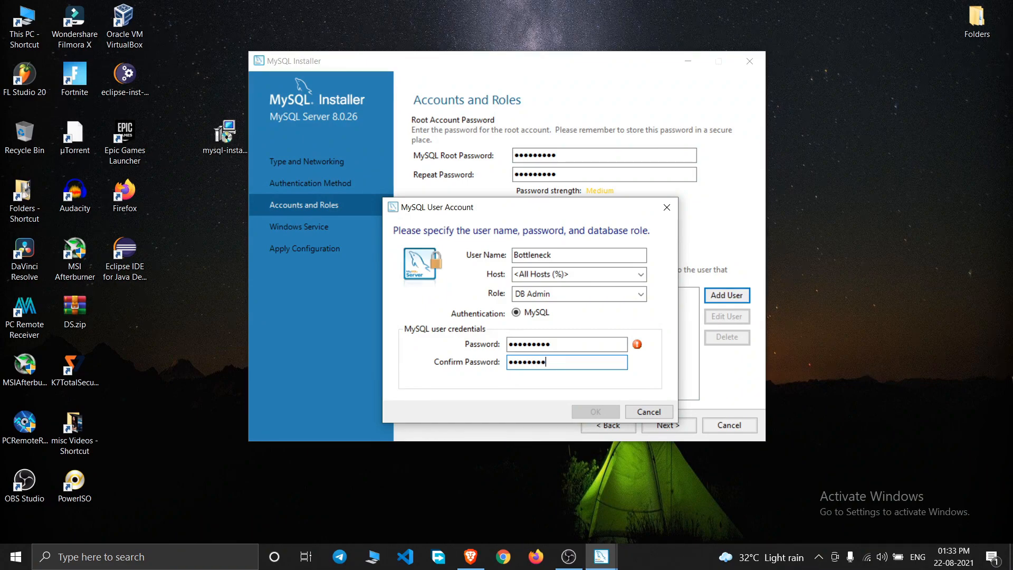
{"action": "key", "text": "BackSpace"}
{"action": "key", "text": "BackSpace"}
{"action": "key", "text": "BackSpace"}
{"action": "key", "text": "BackSpace"}
{"action": "key", "text": "BackSpace"}
{"action": "key", "text": "BackSpace"}
{"action": "key", "text": "BackSpace"}
{"action": "key", "text": "BackSpace"}
{"action": "key", "text": "BackSpace"}
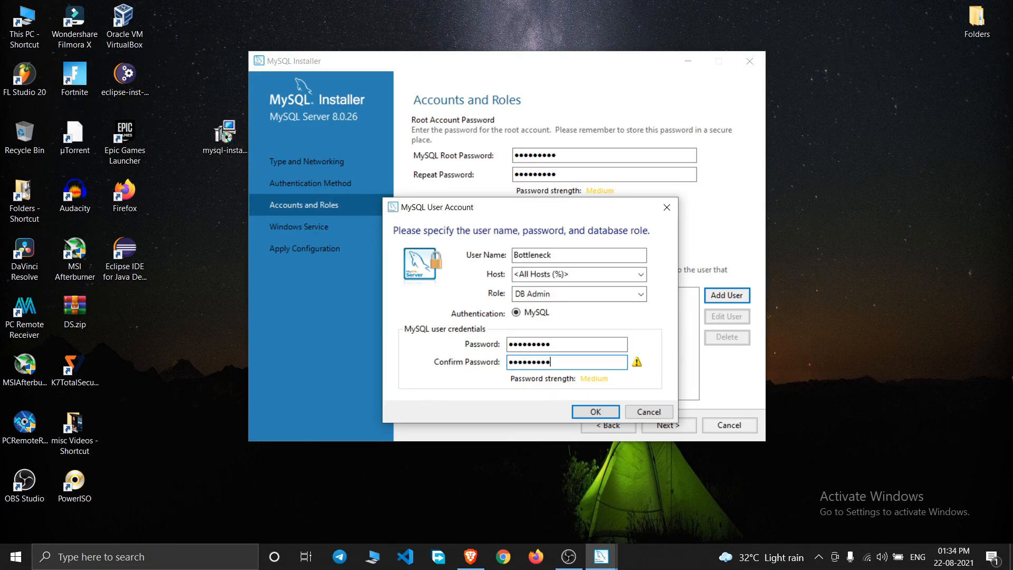
{"action": "left_click", "coordinate": [594, 411]}
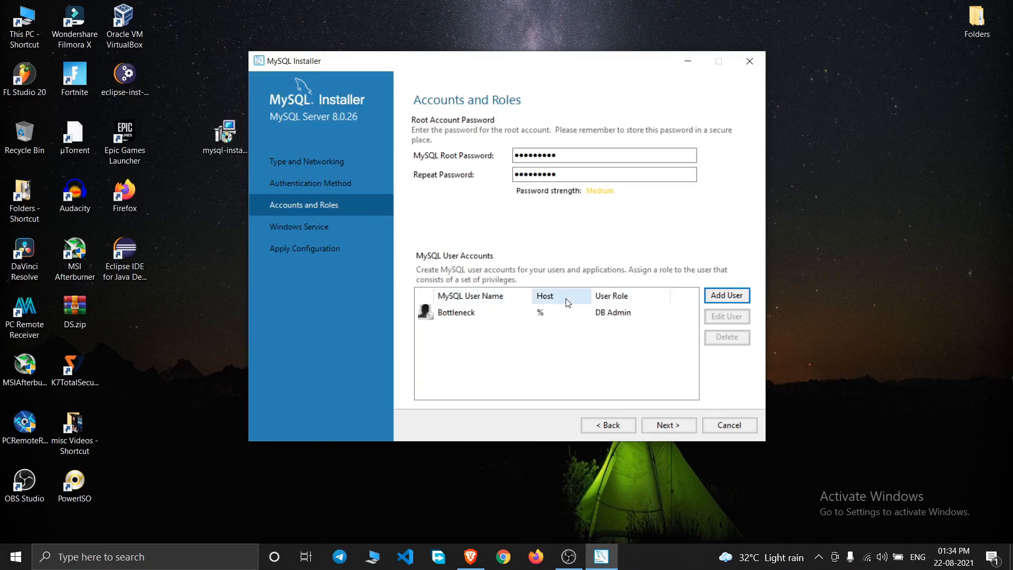
- Accept the default MySQL80 Windows service settings and proceed to Apply Configuration
{"action": "left_click", "coordinate": [670, 423]}
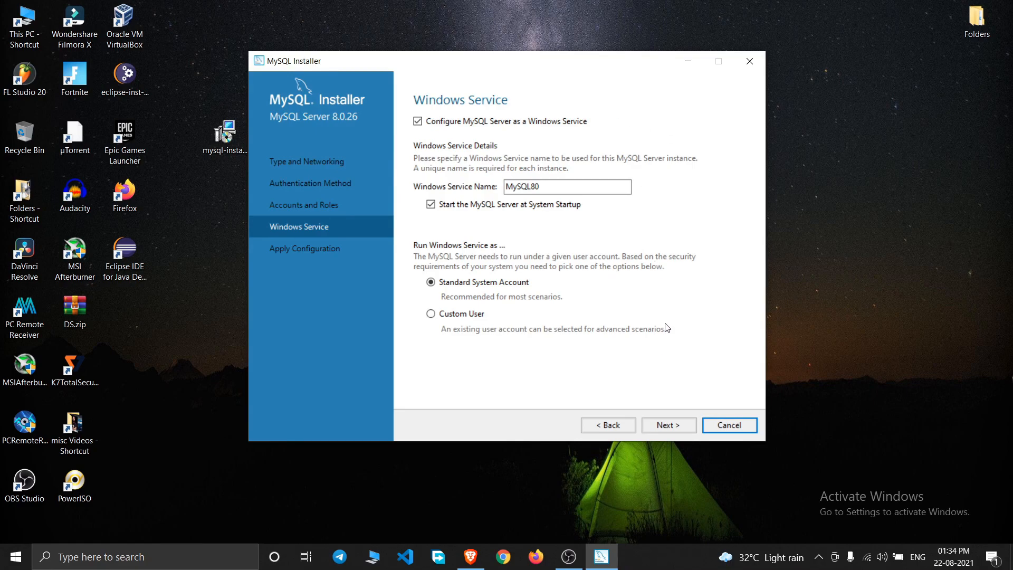
{"action": "left_click", "coordinate": [670, 426]}
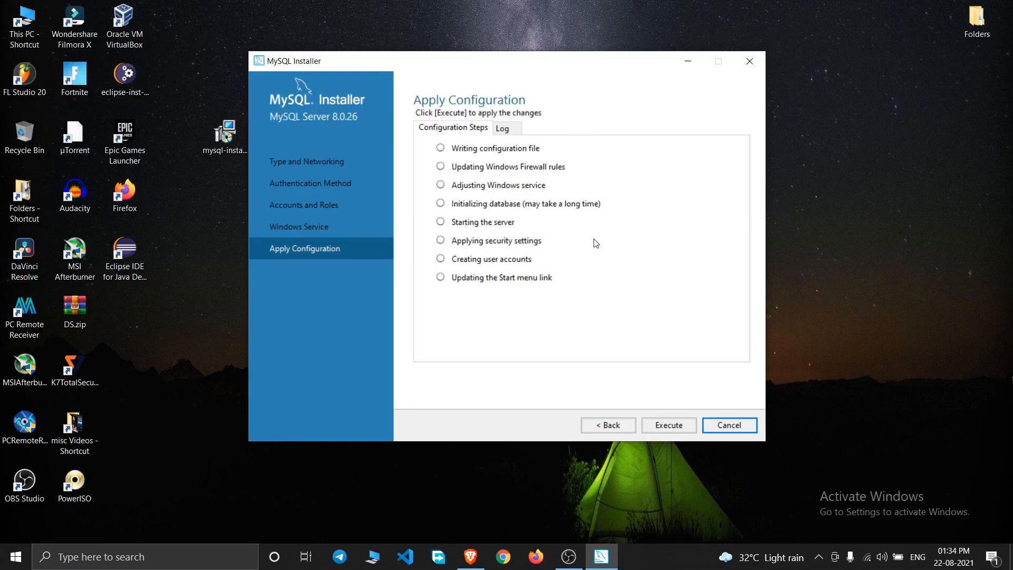
- Execute the eight MySQL Server 8.0.26 configuration steps and finish once all succeed
{"action": "left_click", "coordinate": [675, 428]}
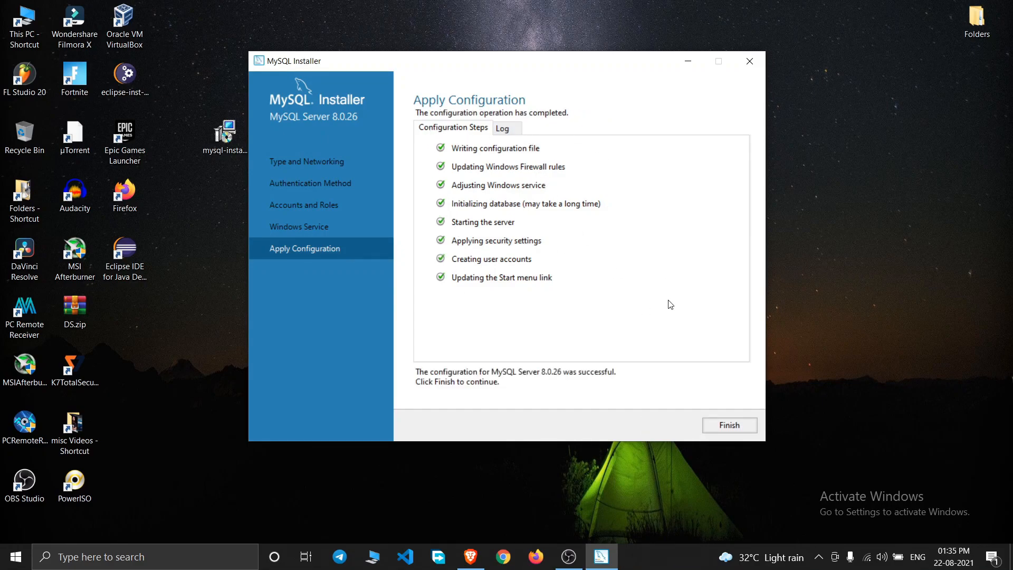
{"action": "left_click", "coordinate": [730, 425]}
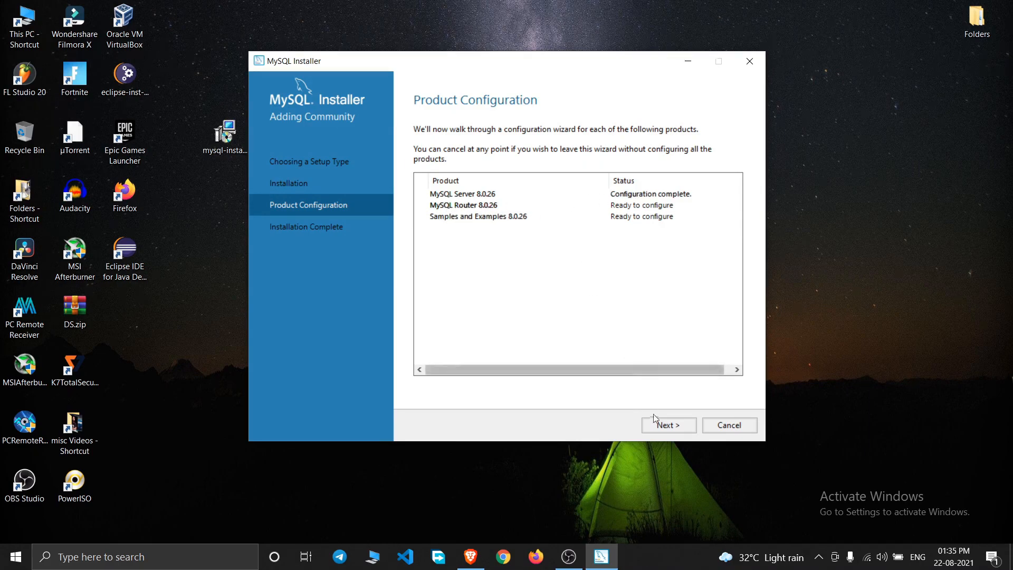
- Finish MySQL Router setup without InnoDB cluster bootstrapping and continue to Samples and Examples
{"action": "left_click", "coordinate": [666, 425]}
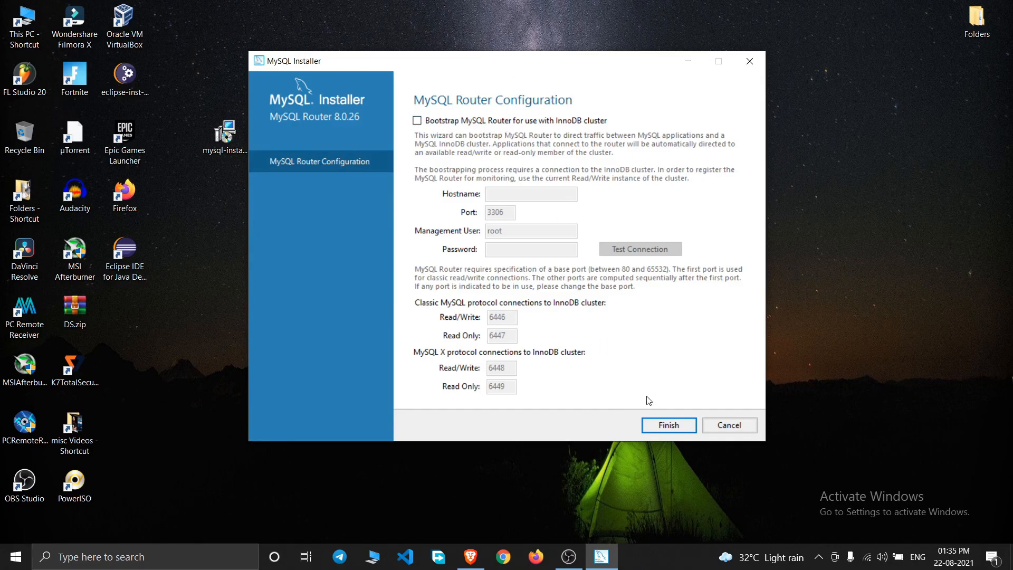
{"action": "left_click", "coordinate": [657, 432]}
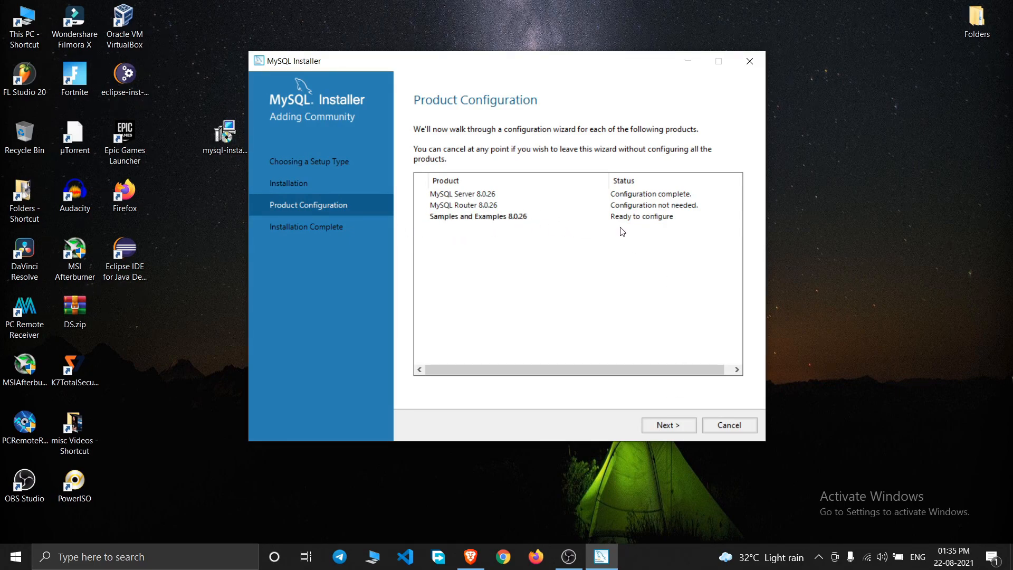
{"action": "left_click", "coordinate": [669, 425]}
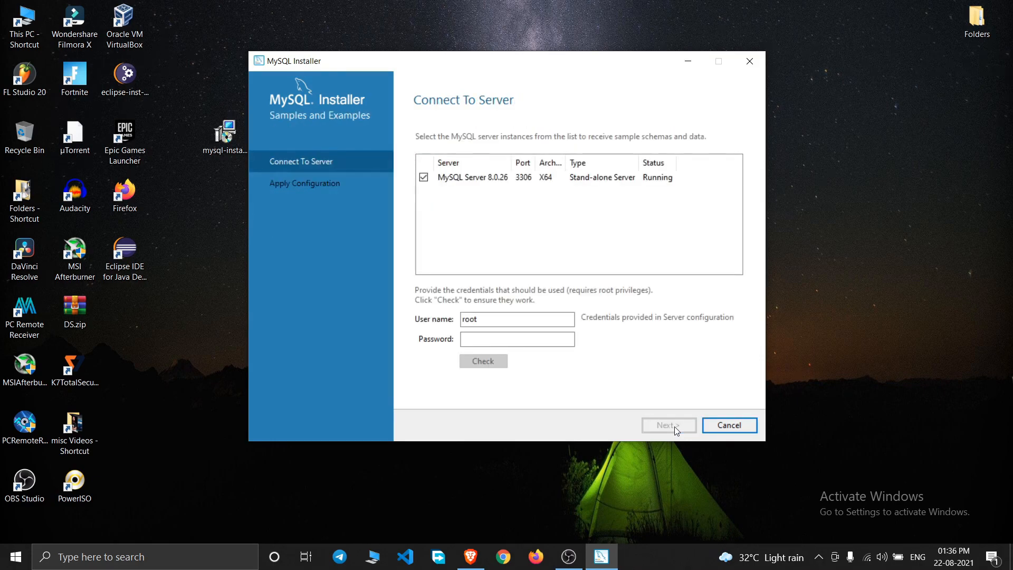
- Connect to MySQL Server 8.0.26 as root, verify the connection, and install the sample schemas
{"action": "left_click", "coordinate": [486, 182]}
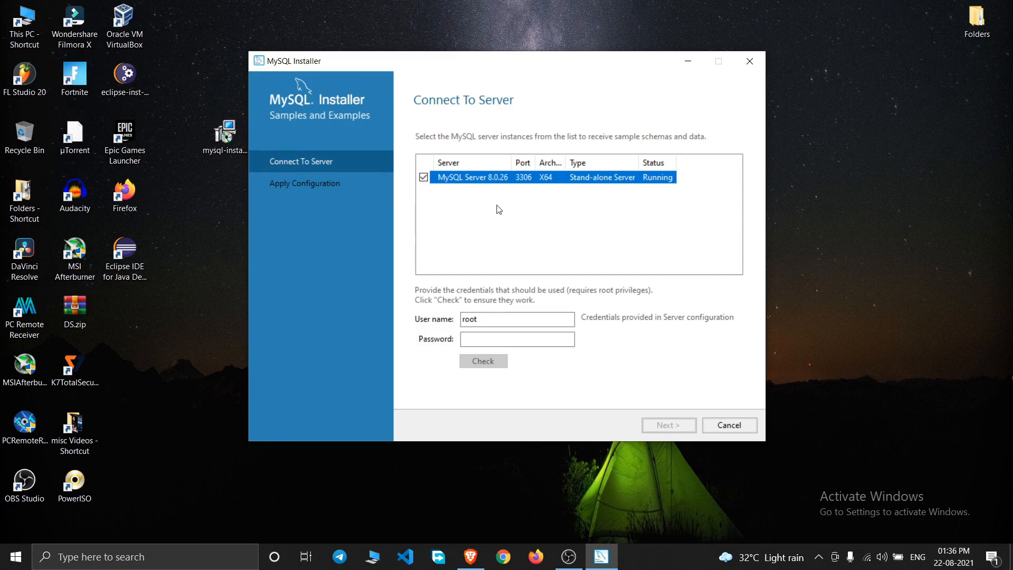
{"action": "left_click", "coordinate": [491, 336]}
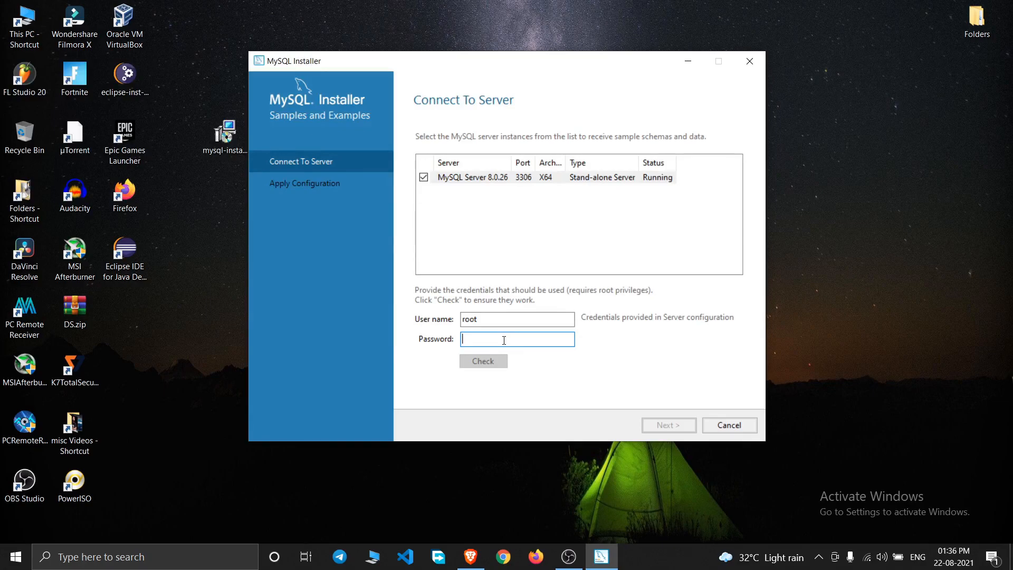
{"action": "type", "text": "123"}
{"action": "left_click", "coordinate": [490, 359]}
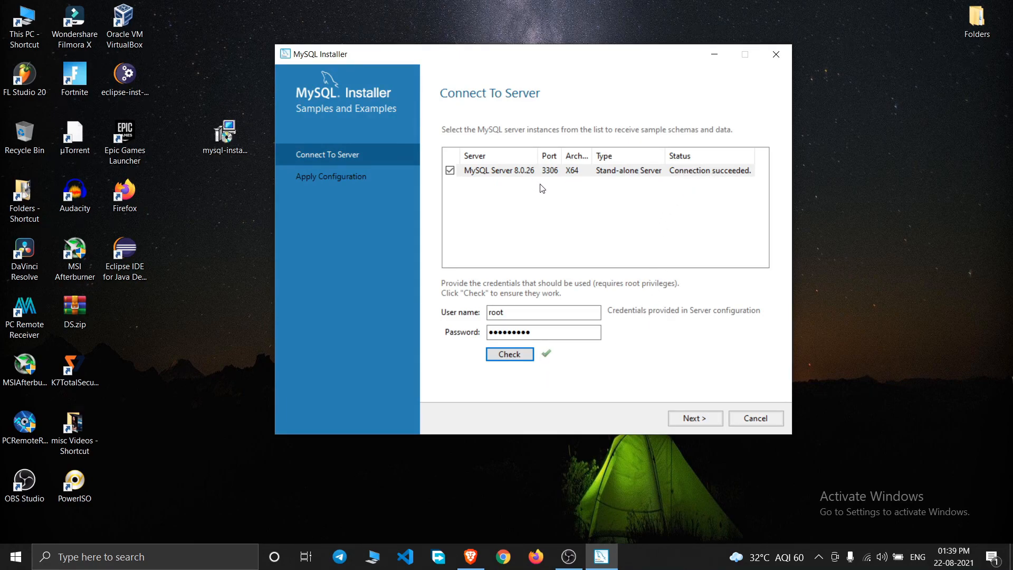
{"action": "left_click", "coordinate": [693, 420]}
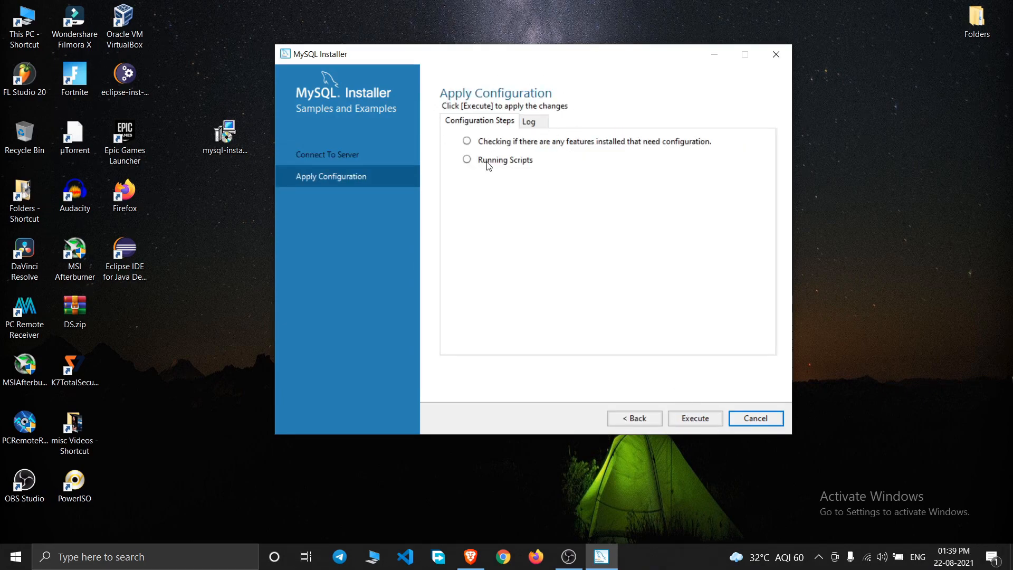
{"action": "left_click", "coordinate": [696, 419]}
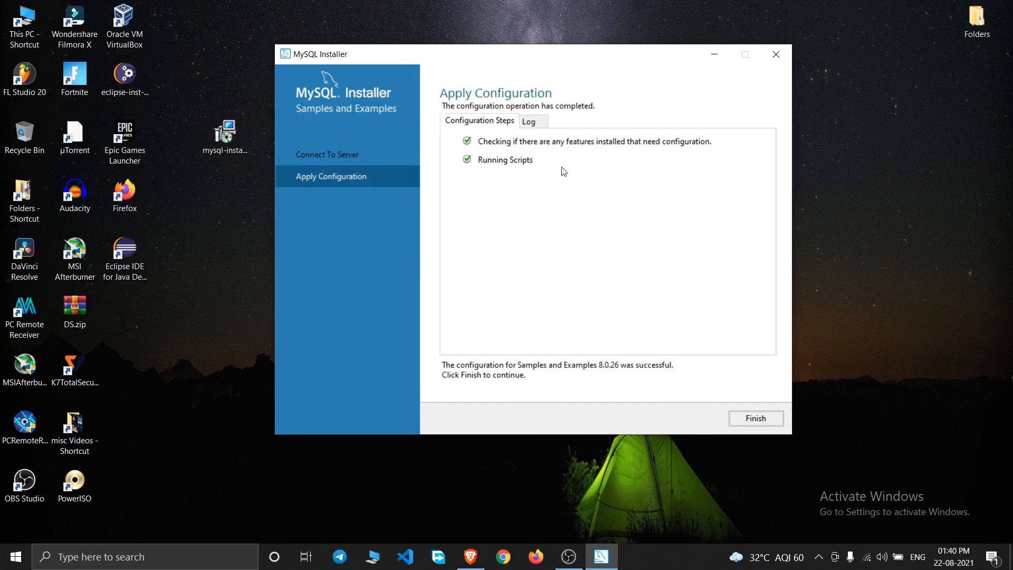
- Return to the product list, pass the installation summary, and close MySQL Installer
{"action": "left_click", "coordinate": [756, 418]}
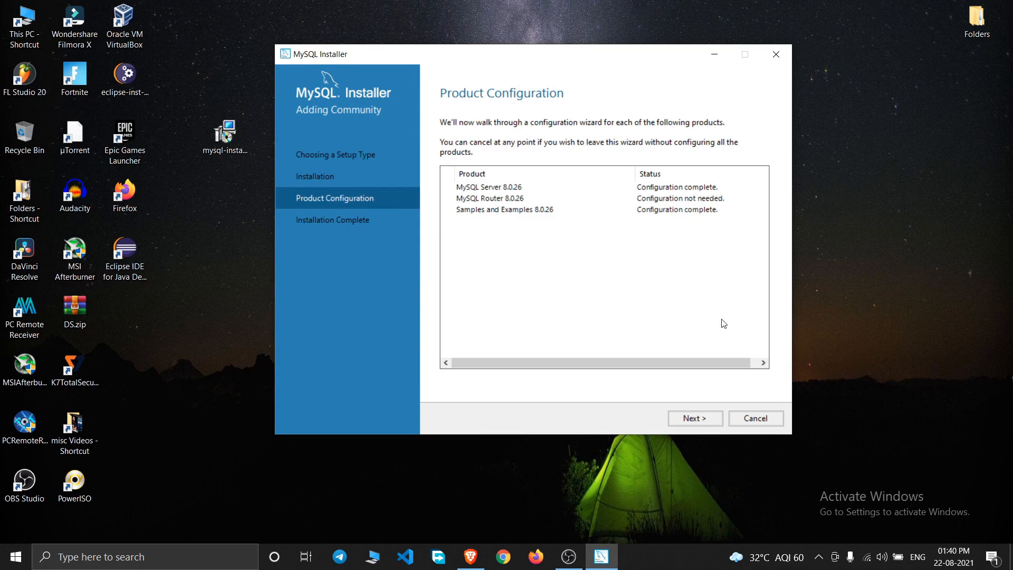
{"action": "left_click", "coordinate": [700, 418]}
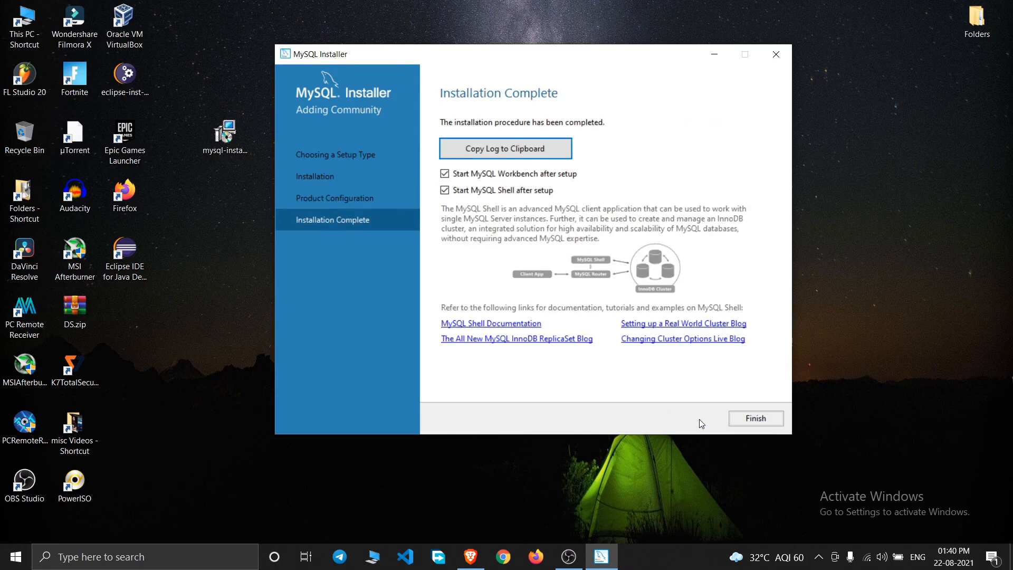
{"action": "left_click", "coordinate": [768, 416]}
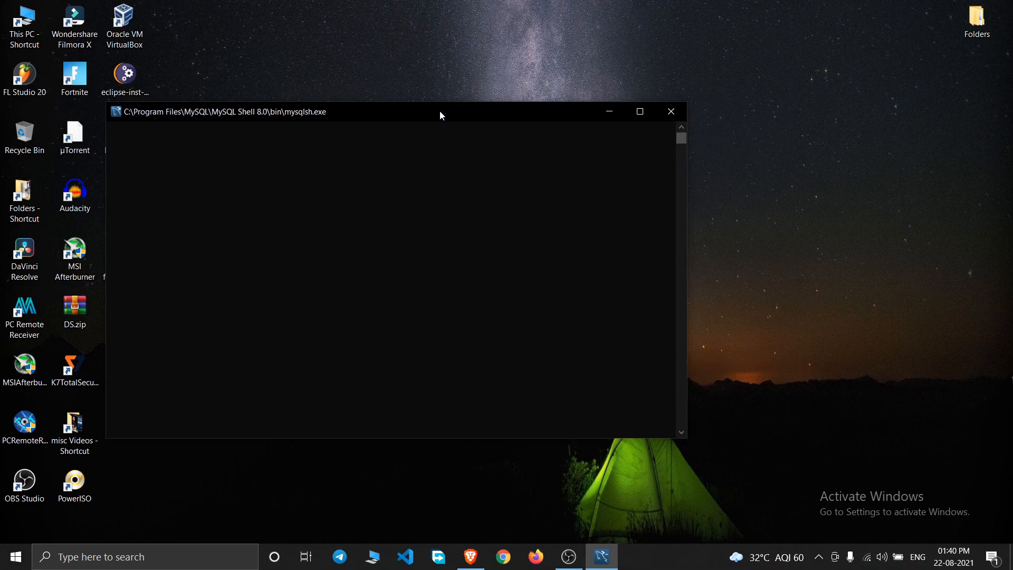
- Reposition the MySQL Shell and Workbench windows, then minimize Workbench to expose the shell
{"action": "left_click", "coordinate": [421, 160]}
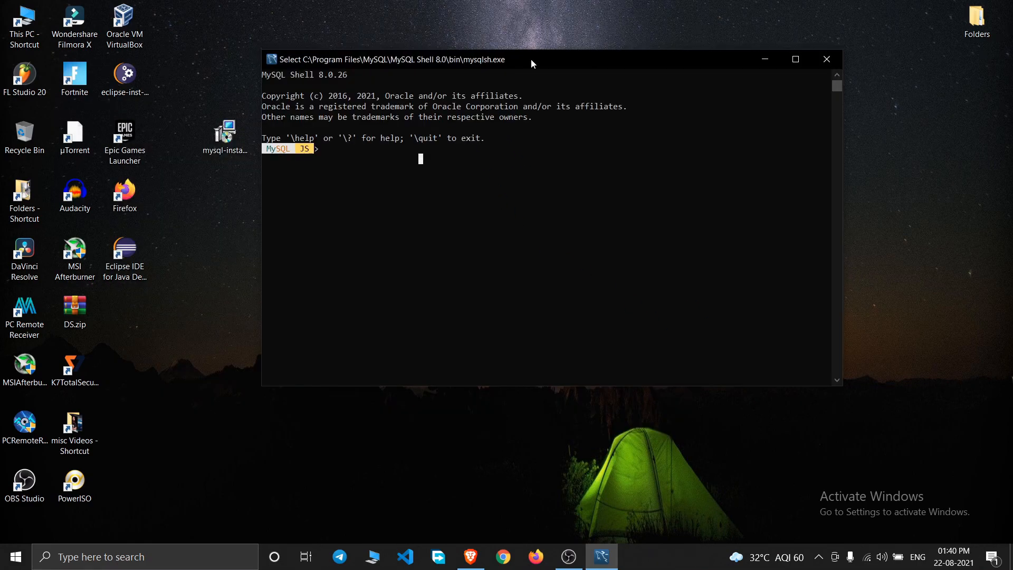
{"action": "left_click_drag", "start_coordinate": [531, 59], "coordinate": [526, 60]}
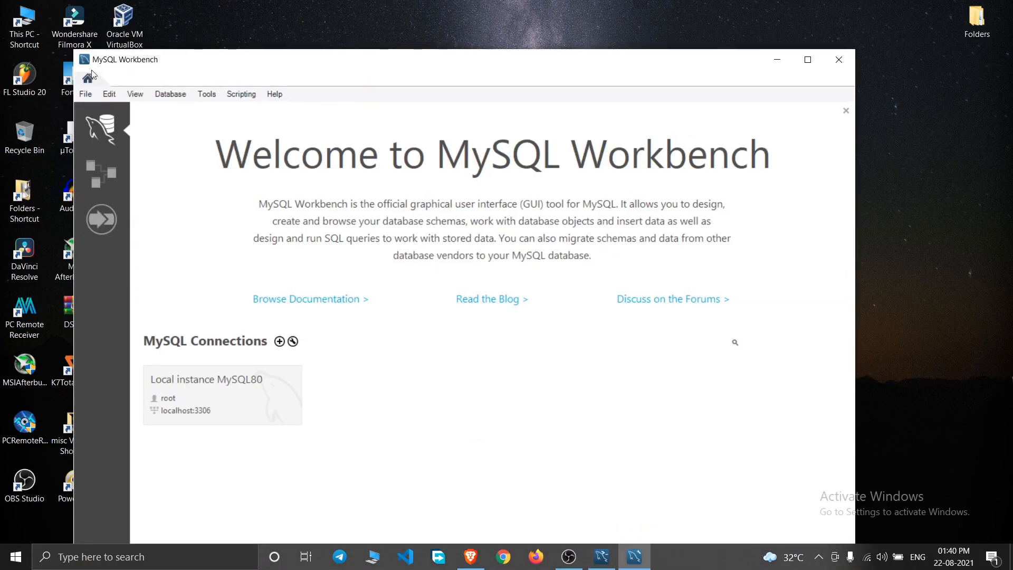
{"action": "left_click_drag", "start_coordinate": [429, 71], "coordinate": [505, 23]}
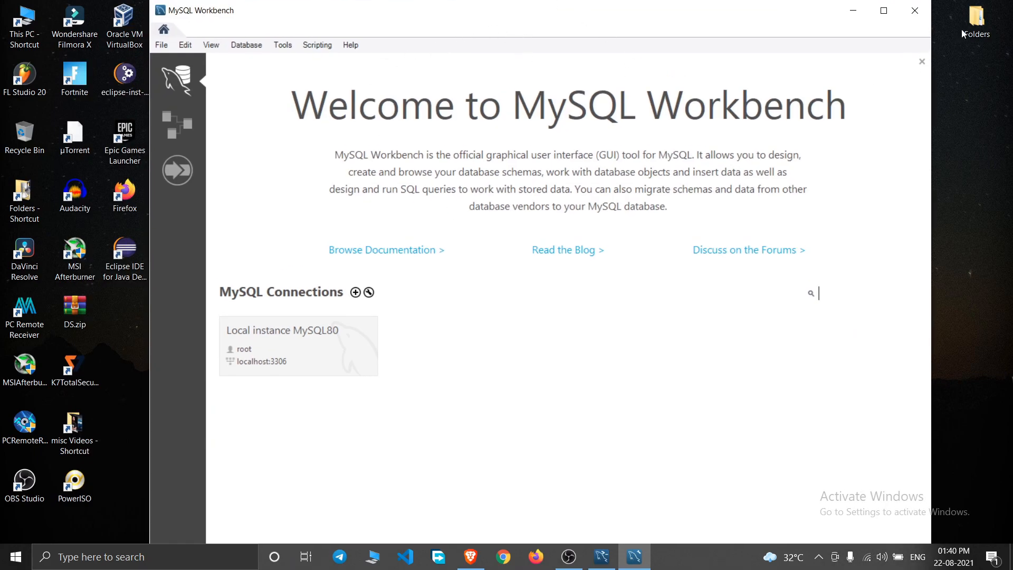
{"action": "left_click", "coordinate": [853, 12]}
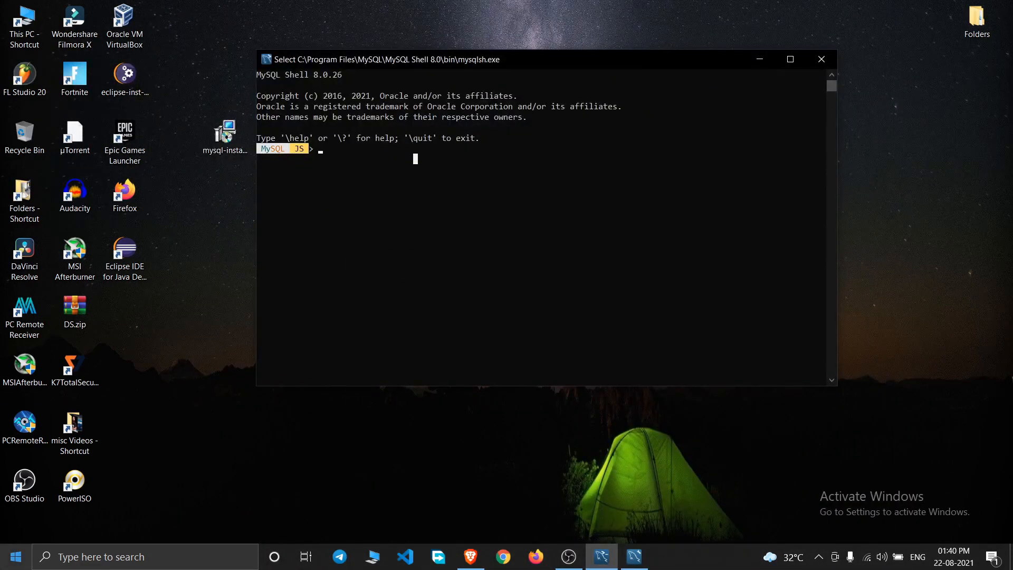
- Browse the Start menu's MySQL folder, then dismiss Start and close the MySQL Shell console
{"action": "left_click", "coordinate": [7, 560]}
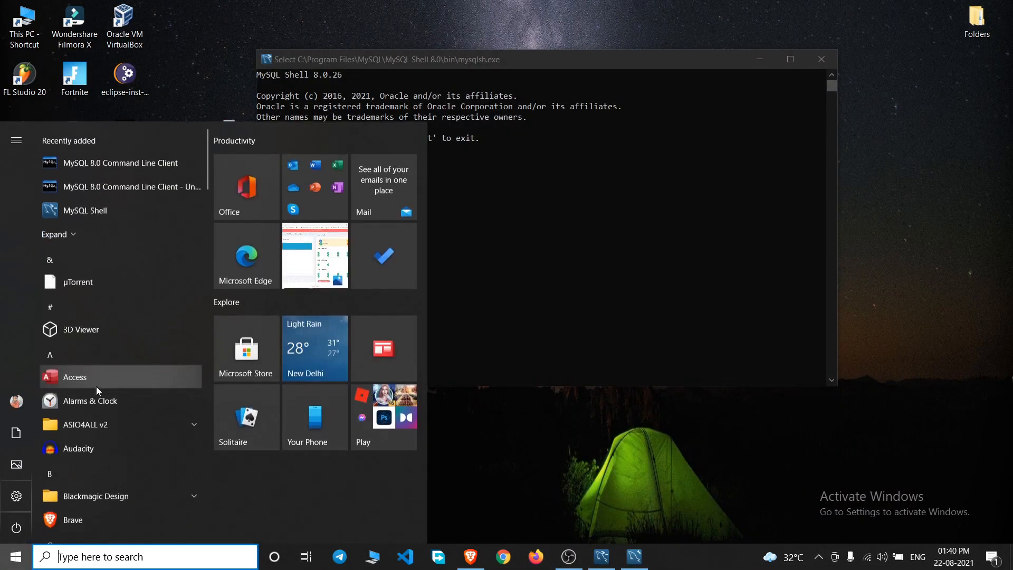
{"action": "scroll", "coordinate": [97, 388], "scroll_direction": "down", "scroll_amount": 8}
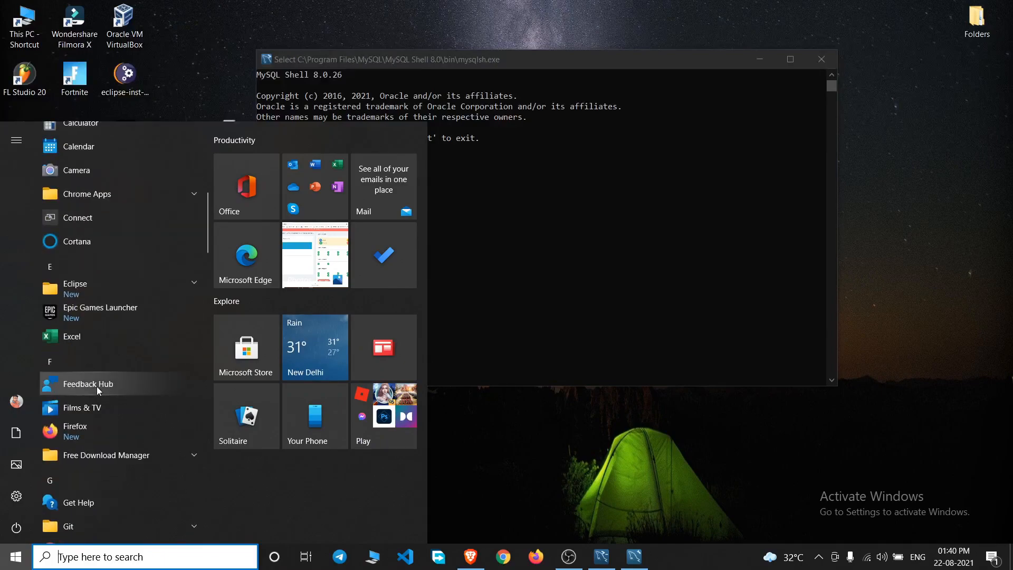
{"action": "scroll", "coordinate": [97, 386], "scroll_direction": "down", "scroll_amount": 8}
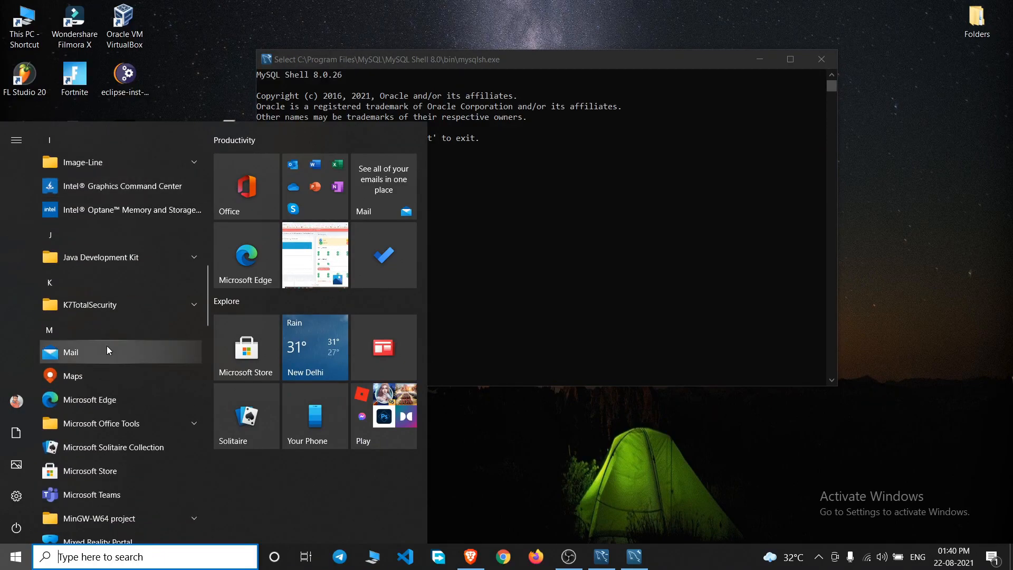
{"action": "scroll", "coordinate": [103, 321], "scroll_direction": "down", "scroll_amount": 7}
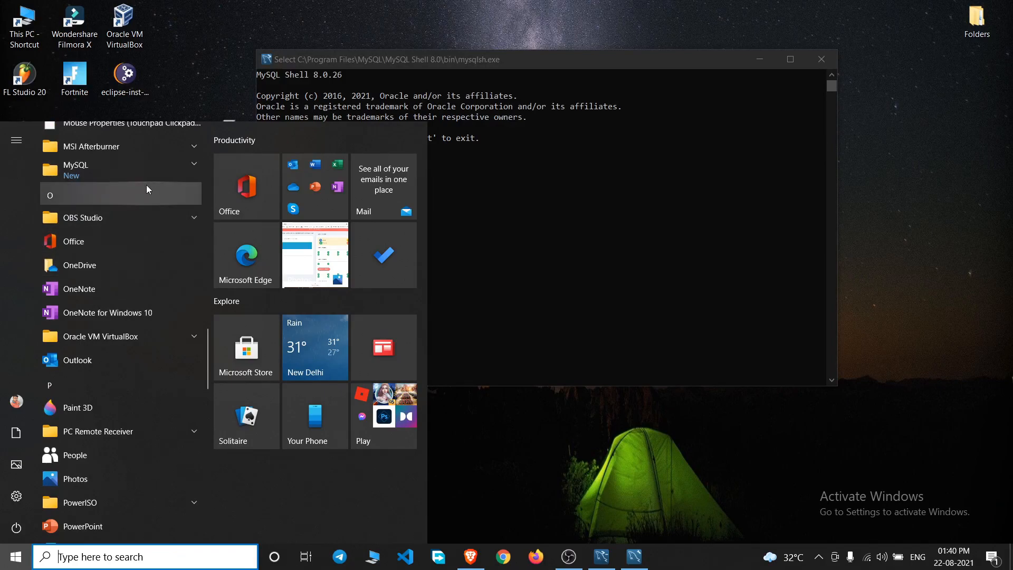
{"action": "scroll", "coordinate": [116, 254], "scroll_direction": "up", "scroll_amount": 1}
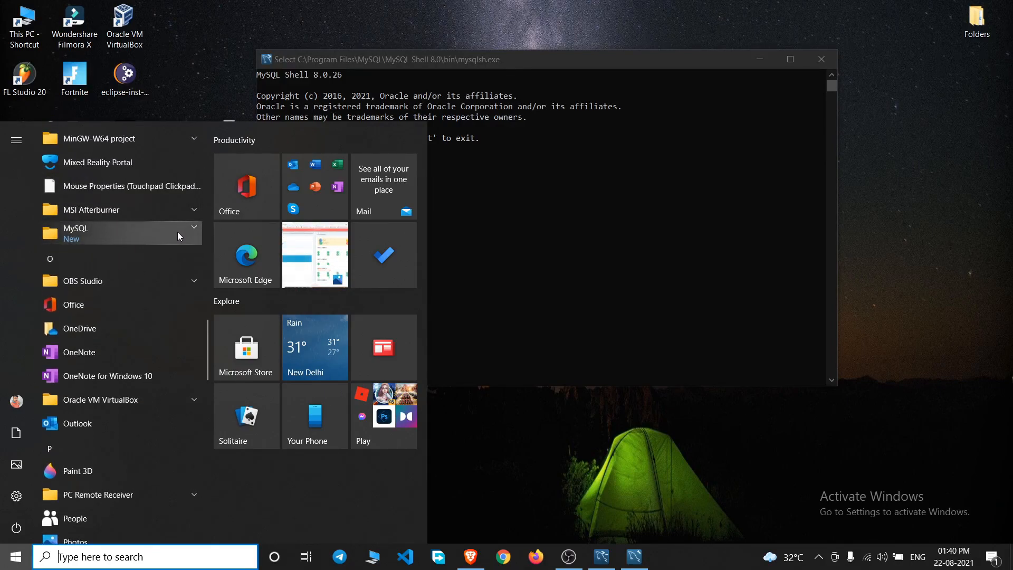
{"action": "left_click", "coordinate": [190, 228]}
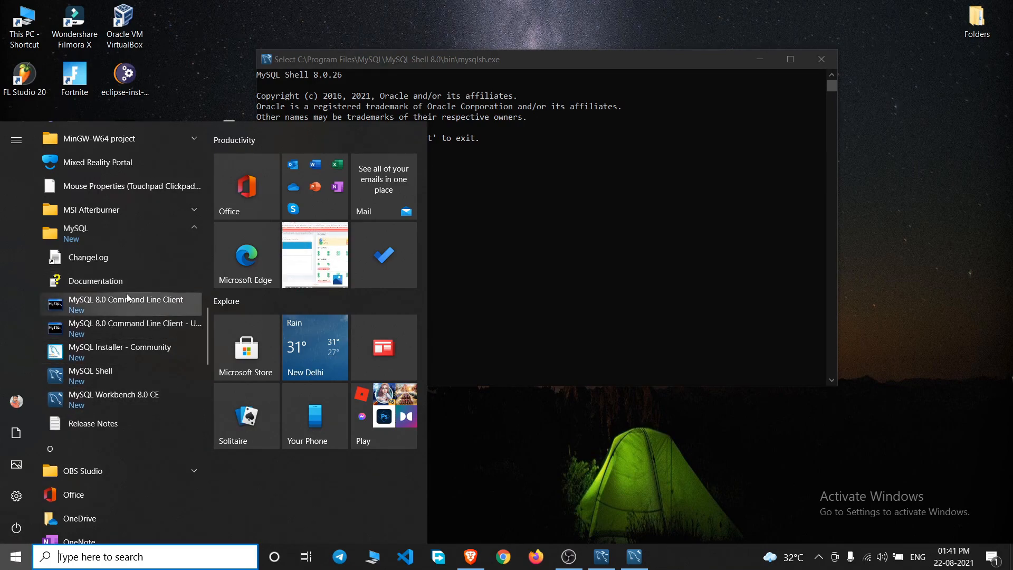
{"action": "left_click", "coordinate": [395, 143]}
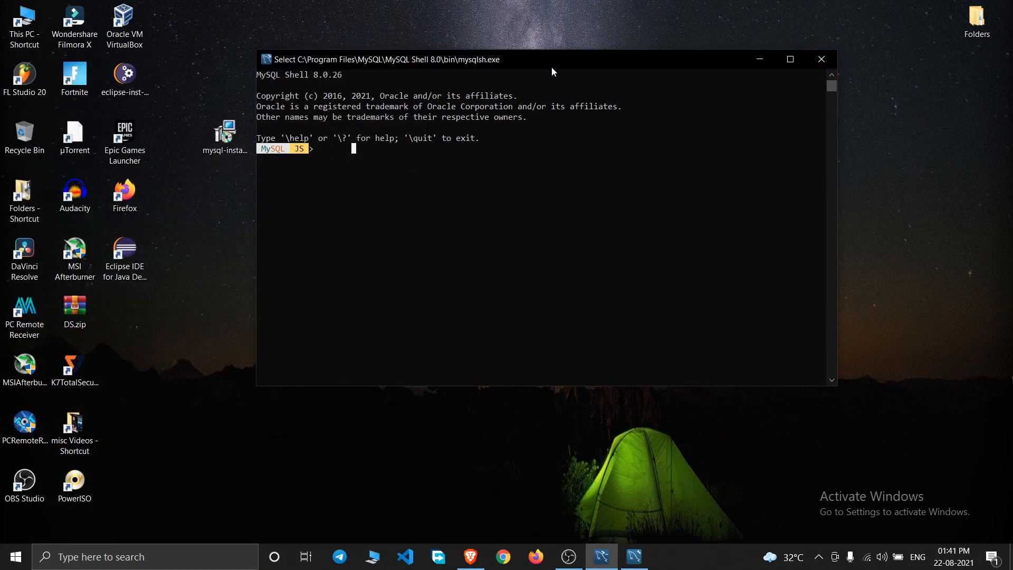
{"action": "left_click", "coordinate": [827, 66]}
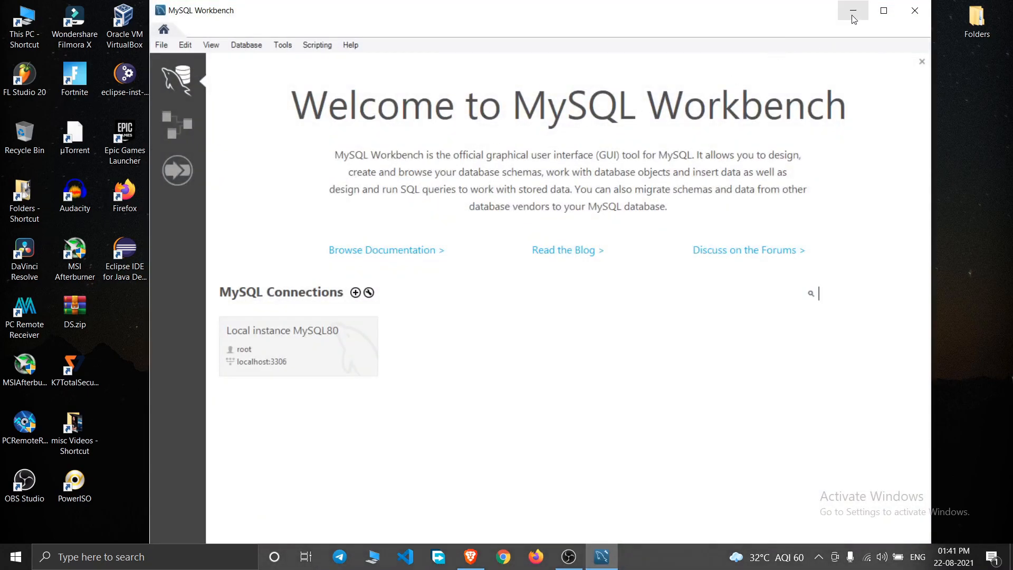
- Minimize Workbench and expand the Start menu's MySQL folder to show MySQL 8.0 Command Line Client
{"action": "left_click", "coordinate": [853, 18]}
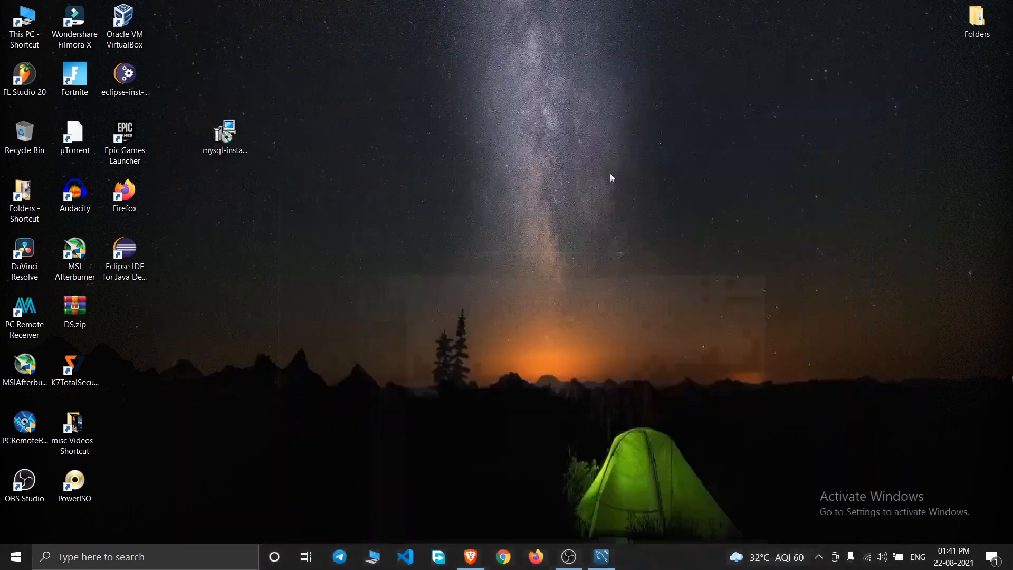
{"action": "key", "text": "super"}
{"action": "scroll", "coordinate": [103, 431], "scroll_direction": "down", "scroll_amount": 6}
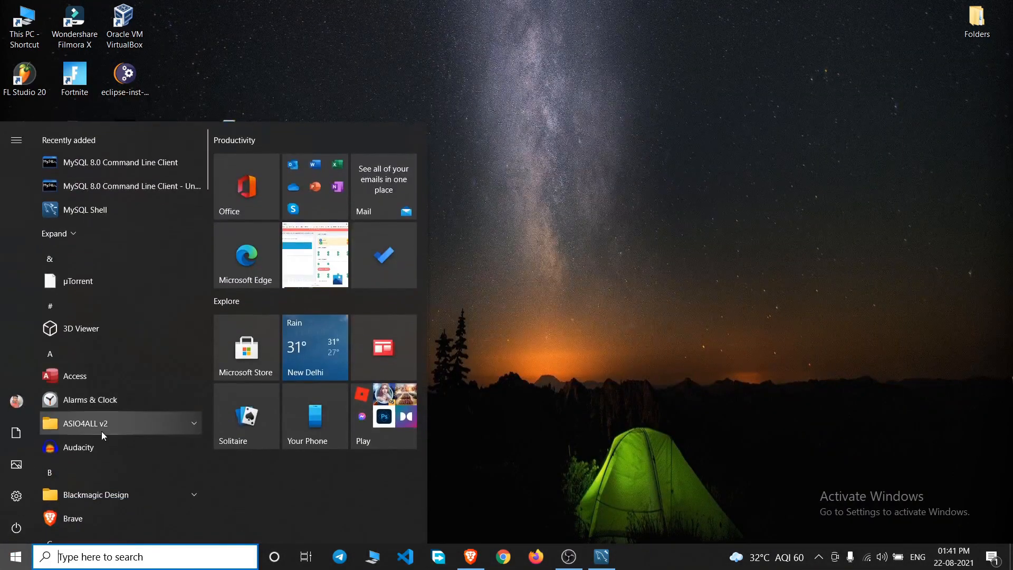
{"action": "scroll", "coordinate": [103, 432], "scroll_direction": "down", "scroll_amount": 3}
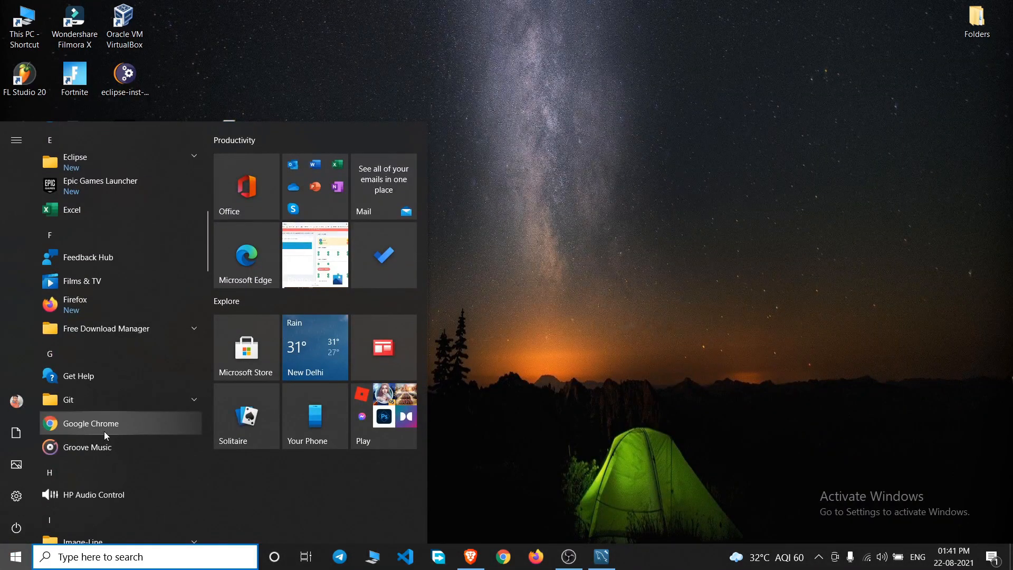
{"action": "scroll", "coordinate": [104, 432], "scroll_direction": "down", "scroll_amount": 10}
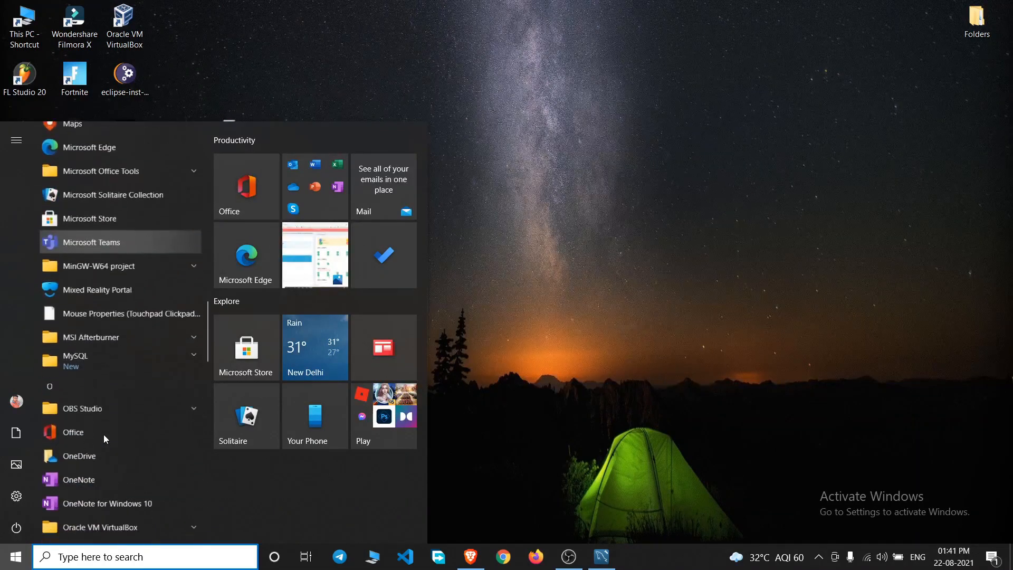
{"action": "left_click", "coordinate": [185, 358]}
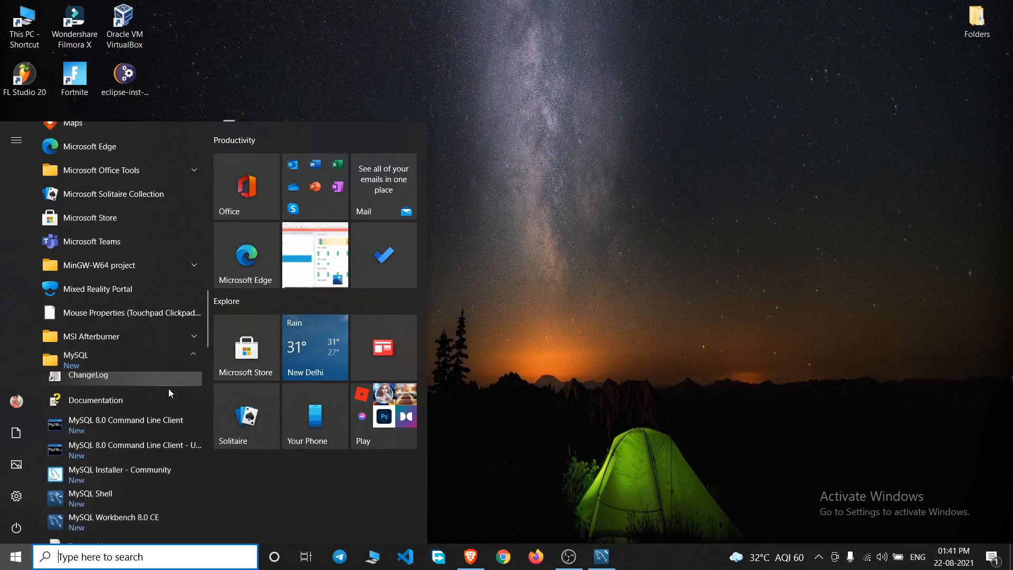
{"action": "scroll", "coordinate": [170, 390], "scroll_direction": "down", "scroll_amount": 2}
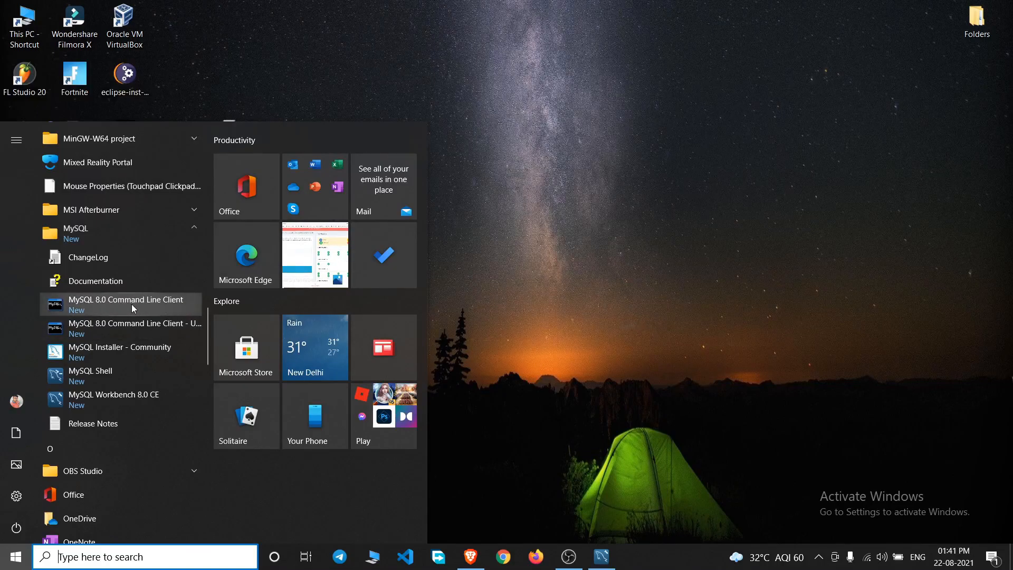
- Launch the MySQL 8.0 Command Line Client and log in with the root password
{"action": "left_click", "coordinate": [131, 304]}
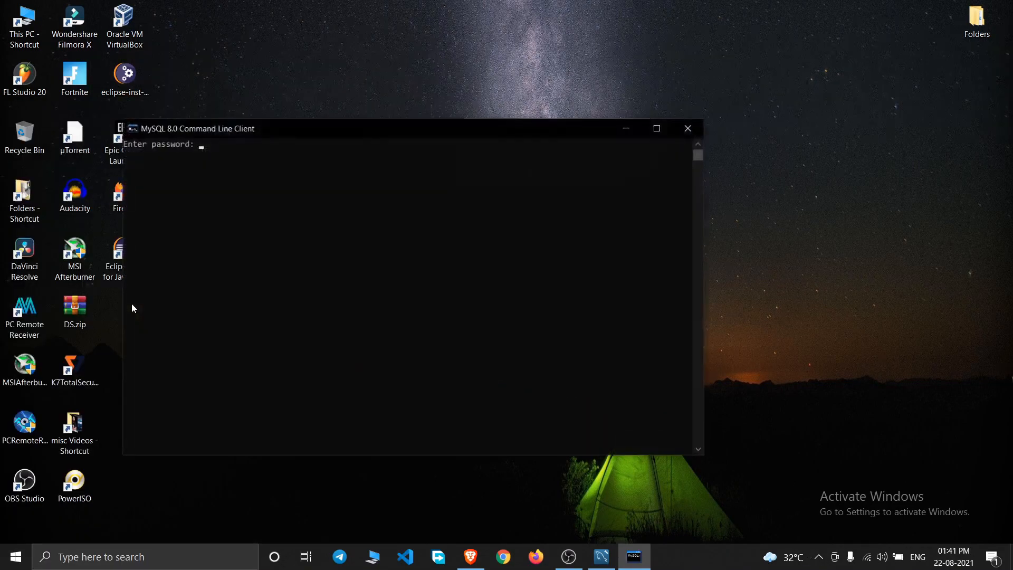
{"action": "left_click_drag", "start_coordinate": [379, 133], "coordinate": [531, 73]}
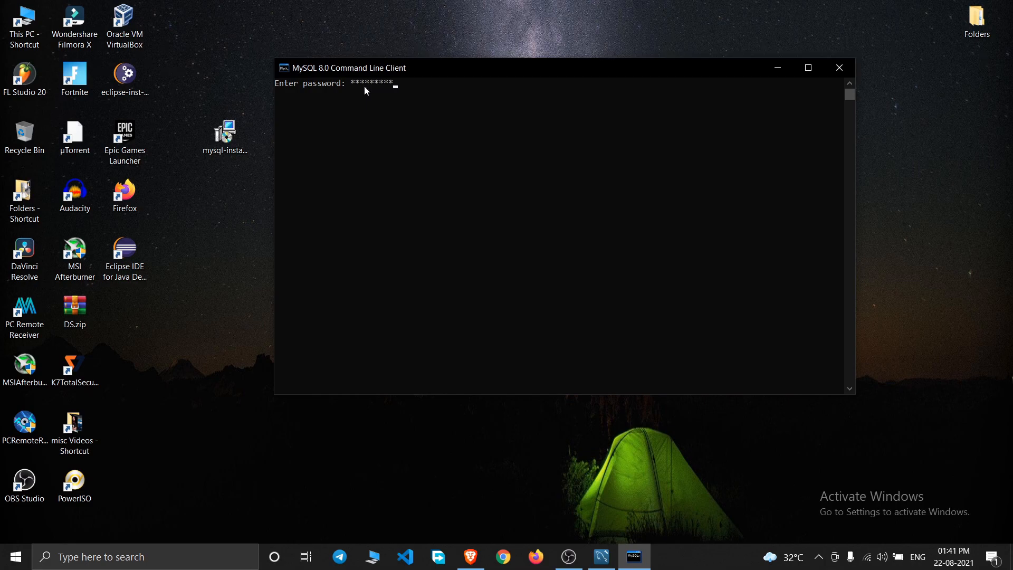
{"action": "key", "text": "Return"}
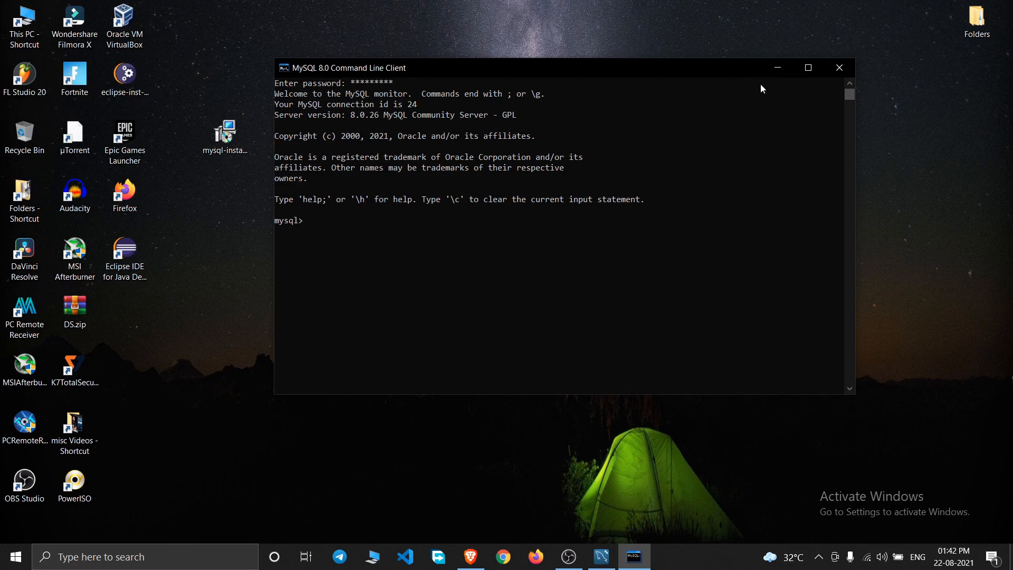
- Run 'show databases;' to list the six databases, including sakila, sys and world
{"action": "left_click", "coordinate": [318, 220]}
{"action": "right_click", "coordinate": [313, 221]}
{"action": "type", "text": "show databases;"}
{"action": "key", "text": "Return"}
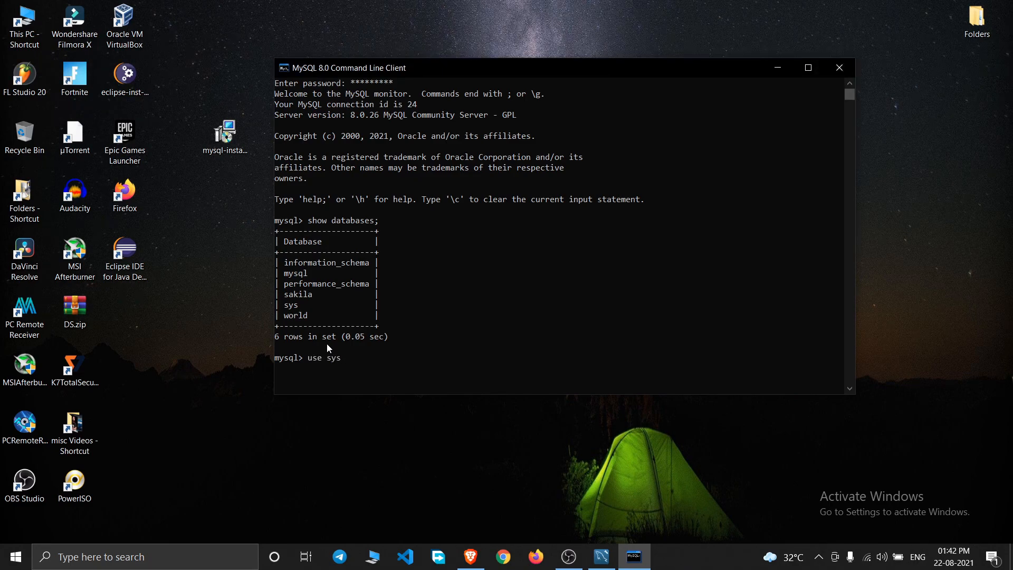
- Switch to the sys database with 'use sys;' and list its tables
{"action": "type", "text": ";"}
{"action": "key", "text": "Return"}
{"action": "type", "text": "bles;"}
{"action": "key", "text": "Return"}
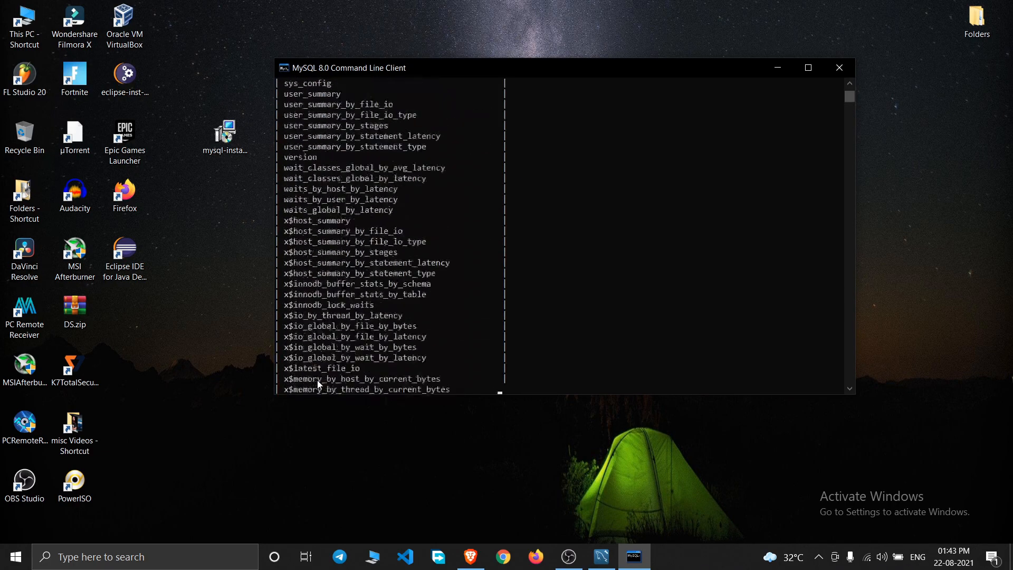
- Maximize the console, review sys's 101 tables, then switch to world and list its tables
{"action": "key", "text": "super+Up"}
{"action": "scroll", "coordinate": [249, 242], "scroll_direction": "up", "scroll_amount": 18}
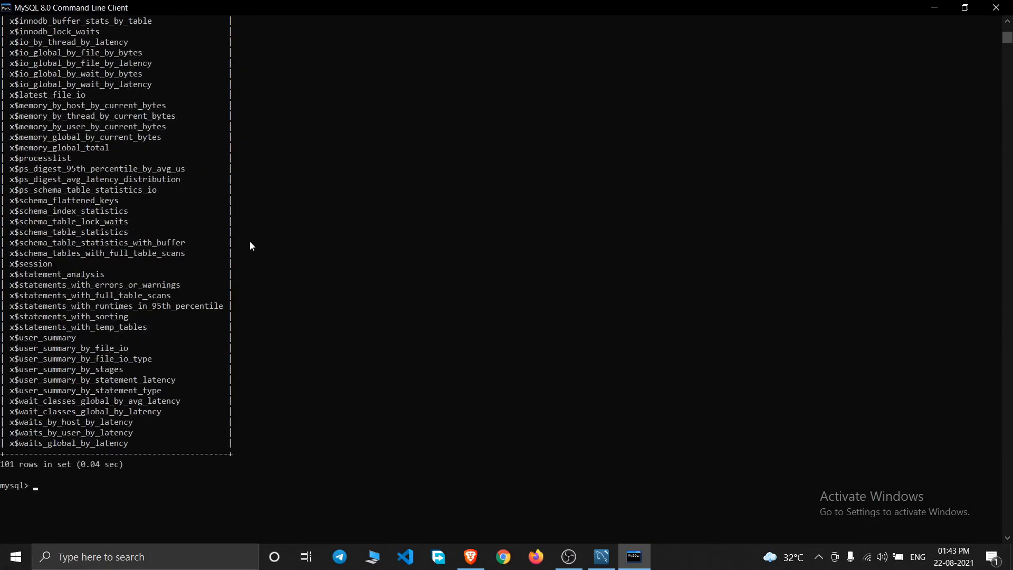
{"action": "scroll", "coordinate": [249, 242], "scroll_direction": "up", "scroll_amount": 14}
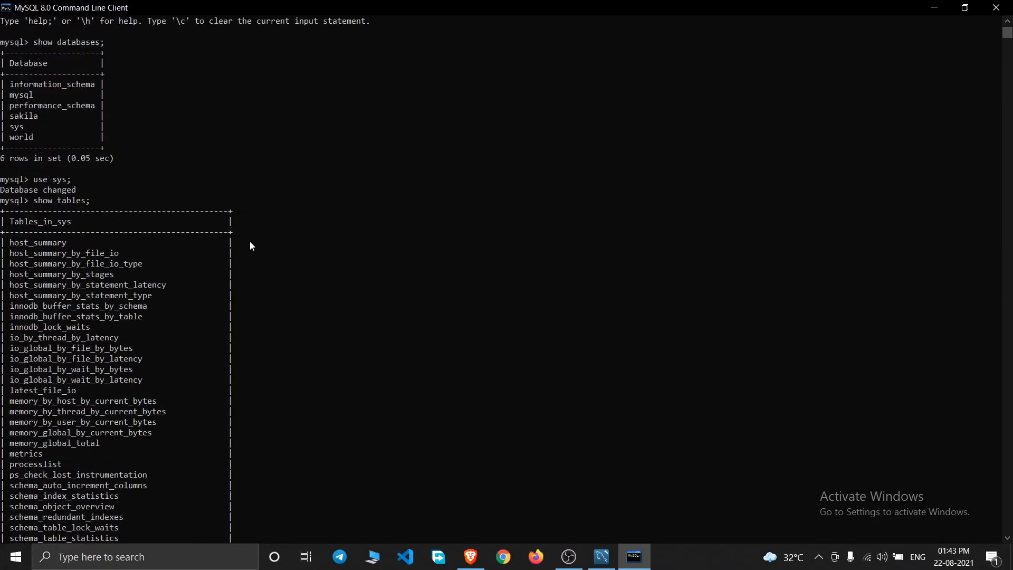
{"action": "scroll", "coordinate": [125, 298], "scroll_direction": "down", "scroll_amount": 16}
{"action": "scroll", "coordinate": [125, 299], "scroll_direction": "up", "scroll_amount": 17}
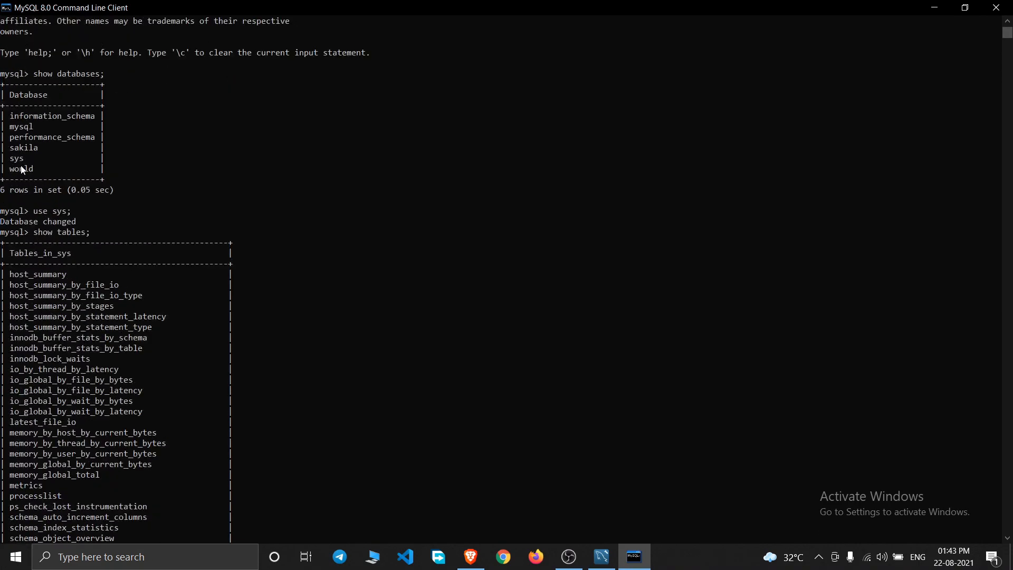
{"action": "scroll", "coordinate": [80, 208], "scroll_direction": "down", "scroll_amount": 20}
{"action": "scroll", "coordinate": [134, 253], "scroll_direction": "down", "scroll_amount": 9}
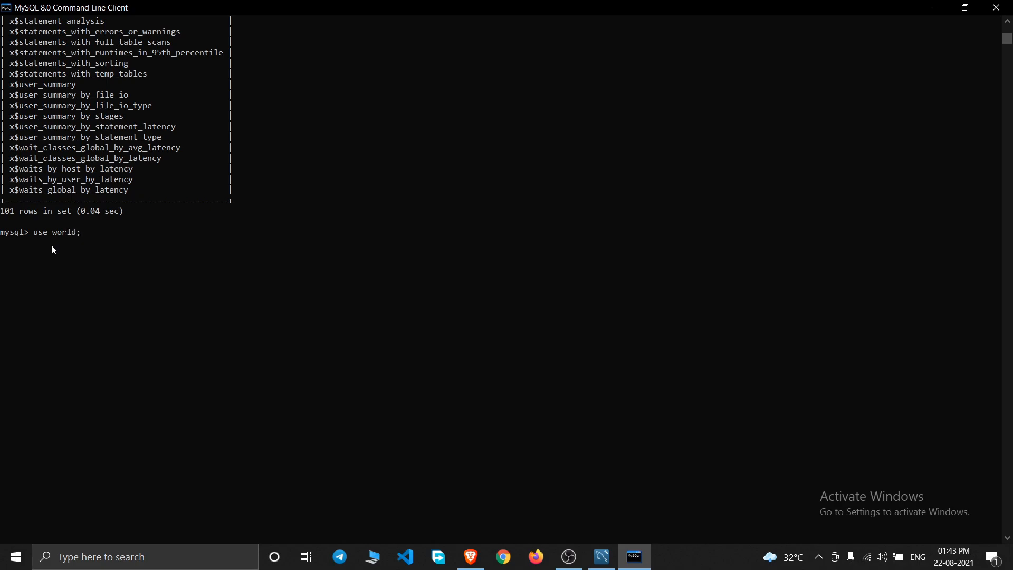
{"action": "scroll", "coordinate": [52, 244], "scroll_direction": "up", "scroll_amount": 20}
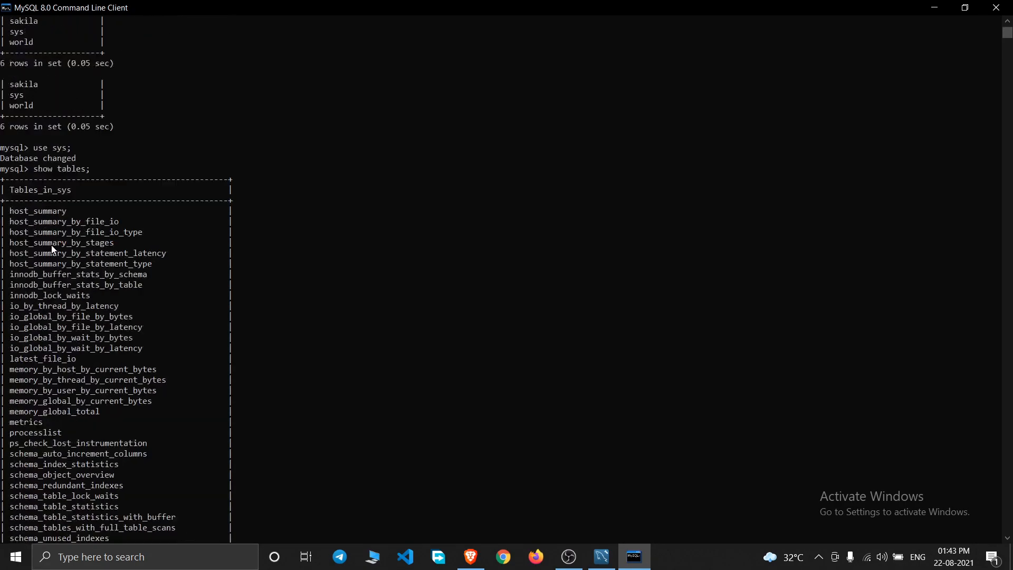
{"action": "scroll", "coordinate": [52, 245], "scroll_direction": "up", "scroll_amount": 7}
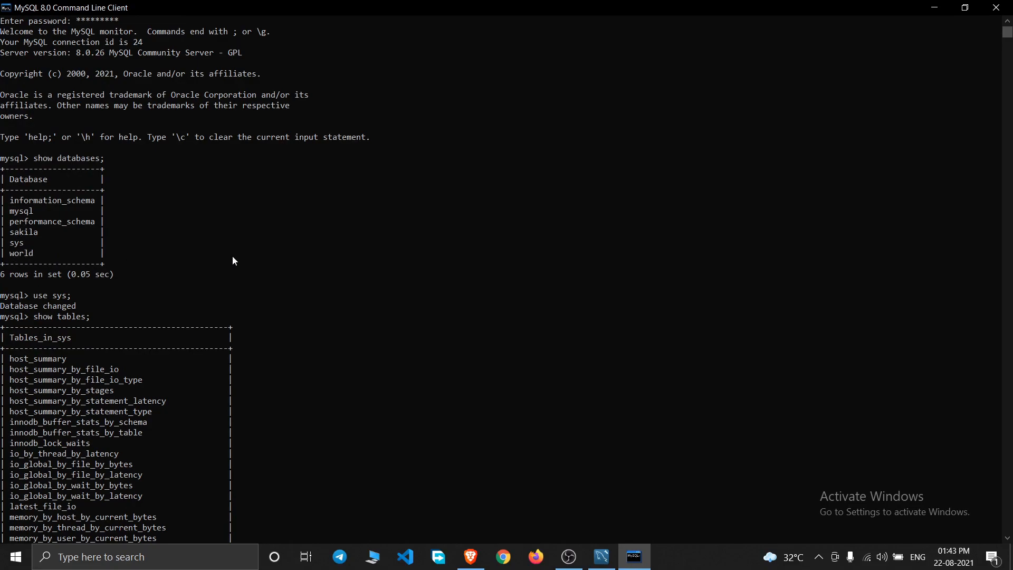
{"action": "scroll", "coordinate": [244, 262], "scroll_direction": "down", "scroll_amount": 20}
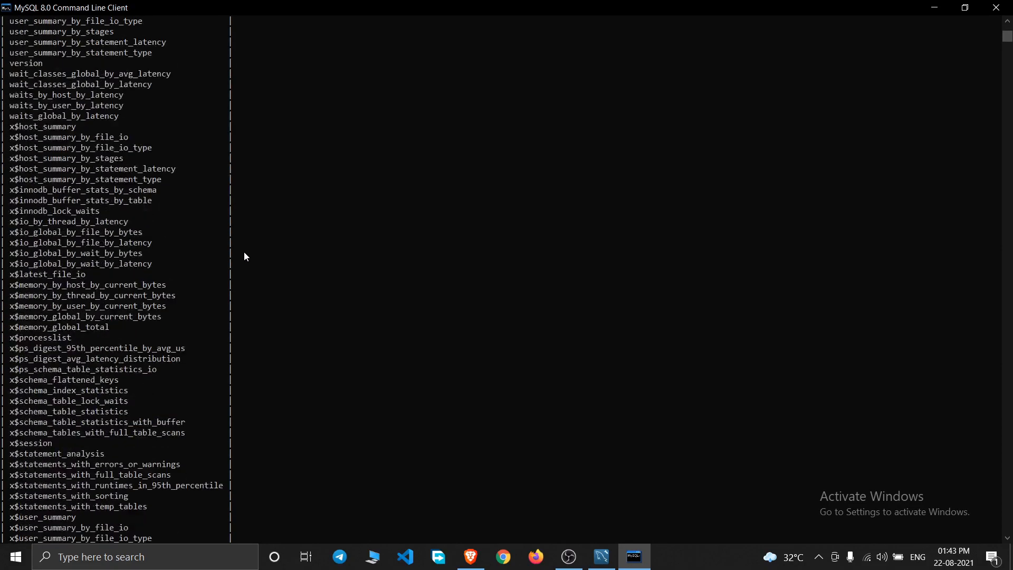
{"action": "key", "text": "Return"}
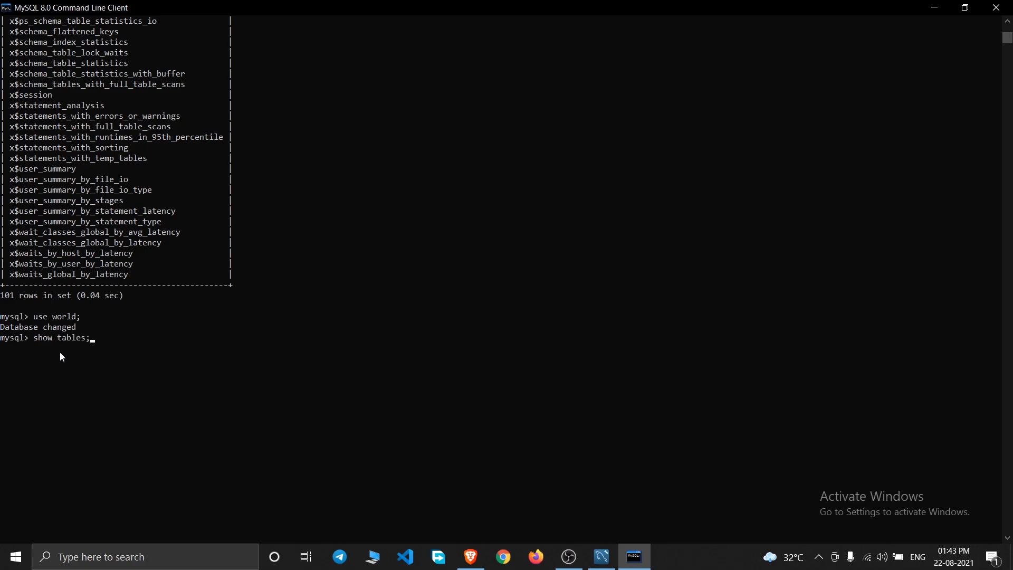
{"action": "key", "text": "Return"}
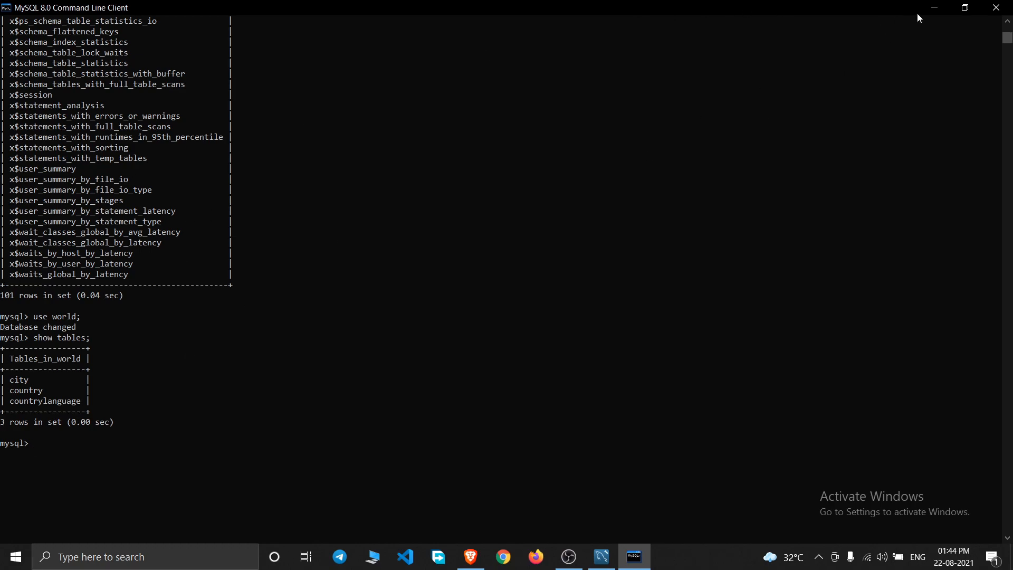
- Put the Command Line Client away and bring MySQL Workbench up maximized
{"action": "left_click", "coordinate": [934, 7]}
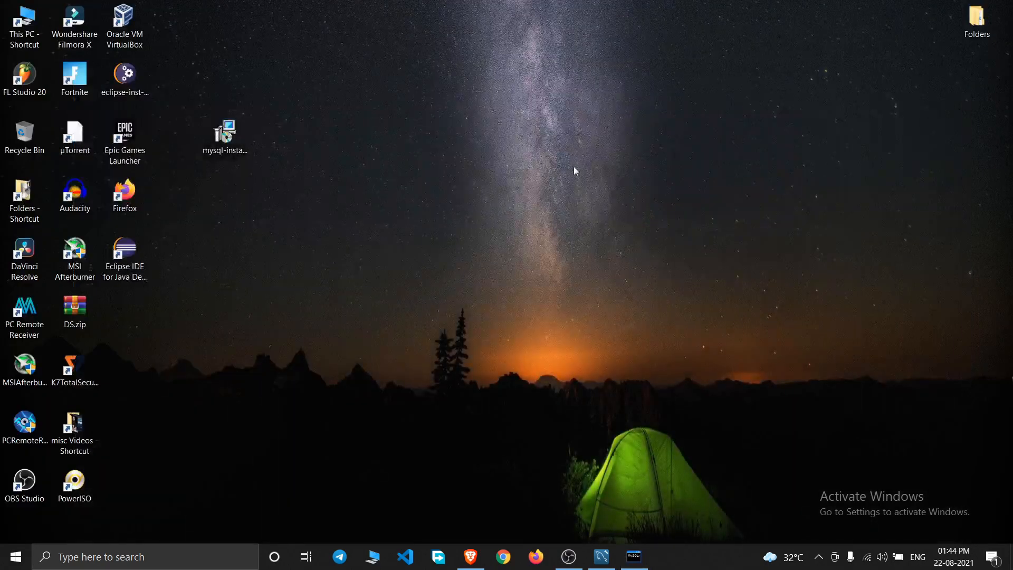
{"action": "left_click", "coordinate": [601, 556]}
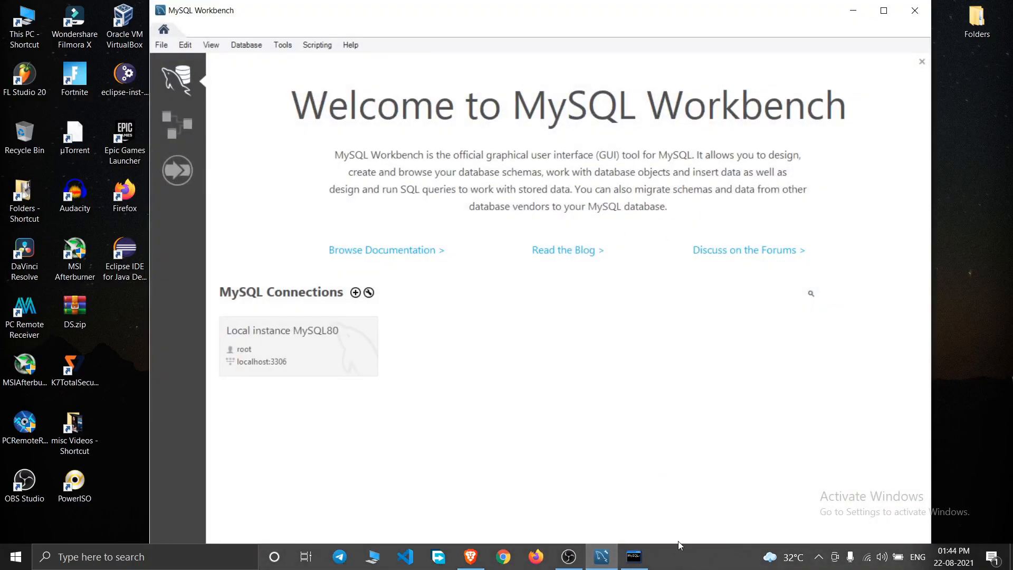
{"action": "left_click", "coordinate": [634, 556]}
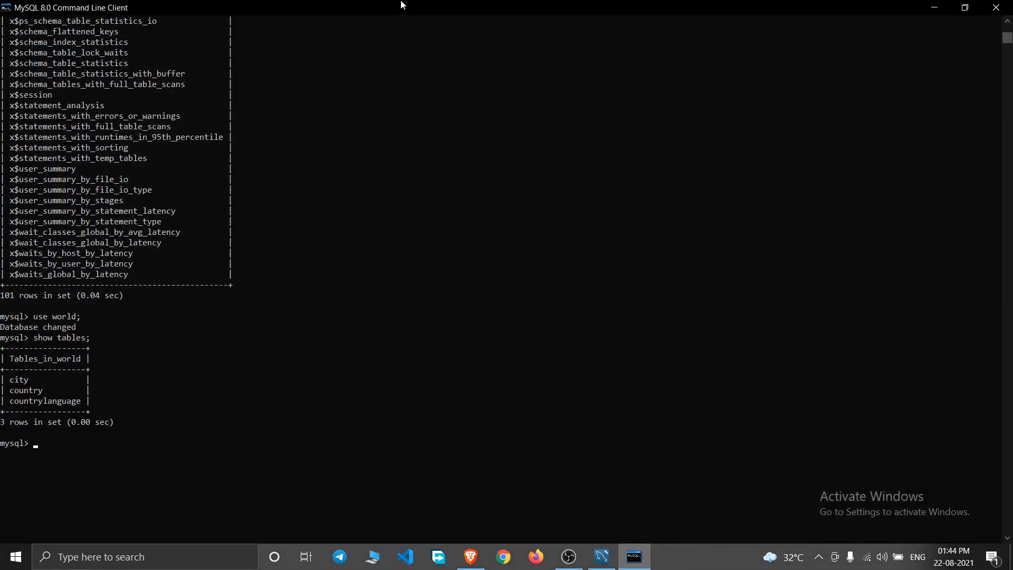
{"action": "double_click", "coordinate": [431, 8]}
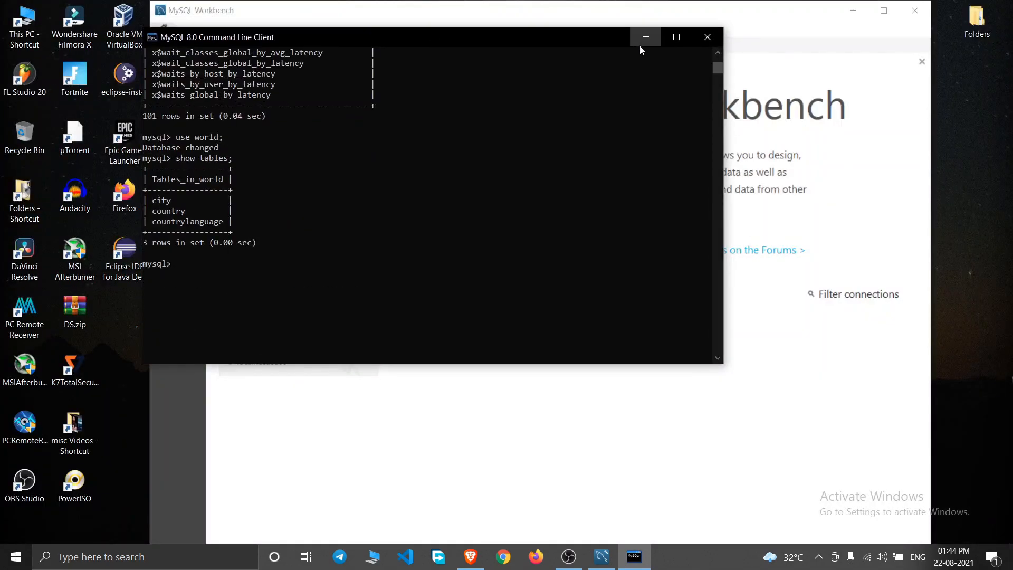
{"action": "left_click", "coordinate": [645, 38]}
{"action": "left_click", "coordinate": [884, 11]}
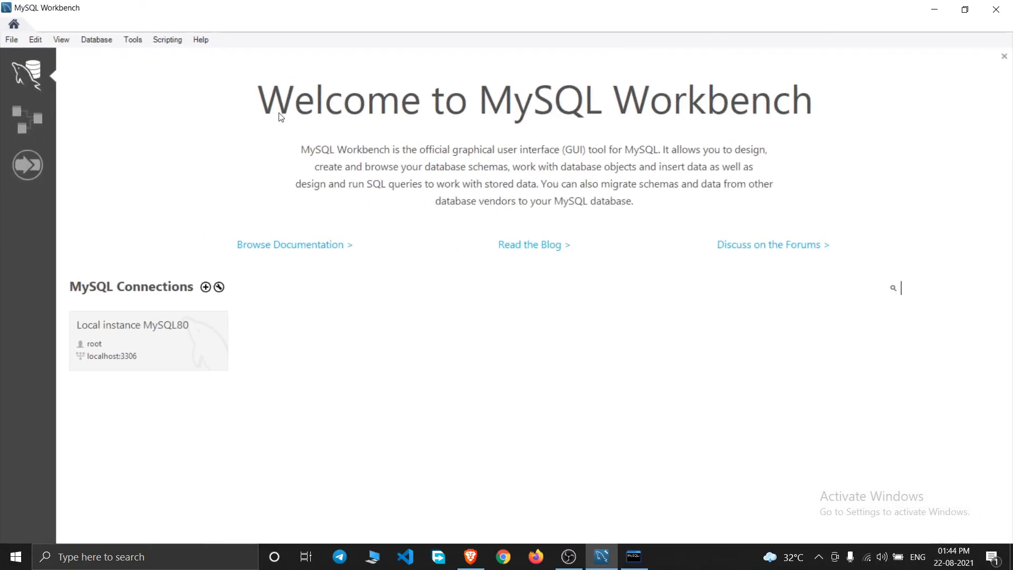
{"action": "left_click", "coordinate": [144, 141]}
- Connect to the stored Local instance MySQL80 connection, saving the root password in the vault
{"action": "left_click", "coordinate": [94, 43]}
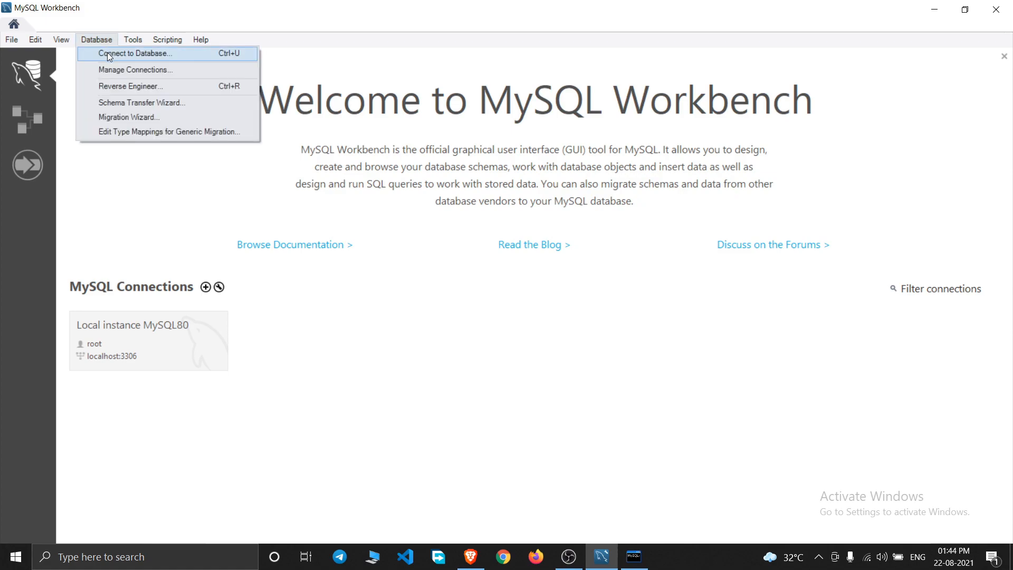
{"action": "left_click", "coordinate": [129, 53]}
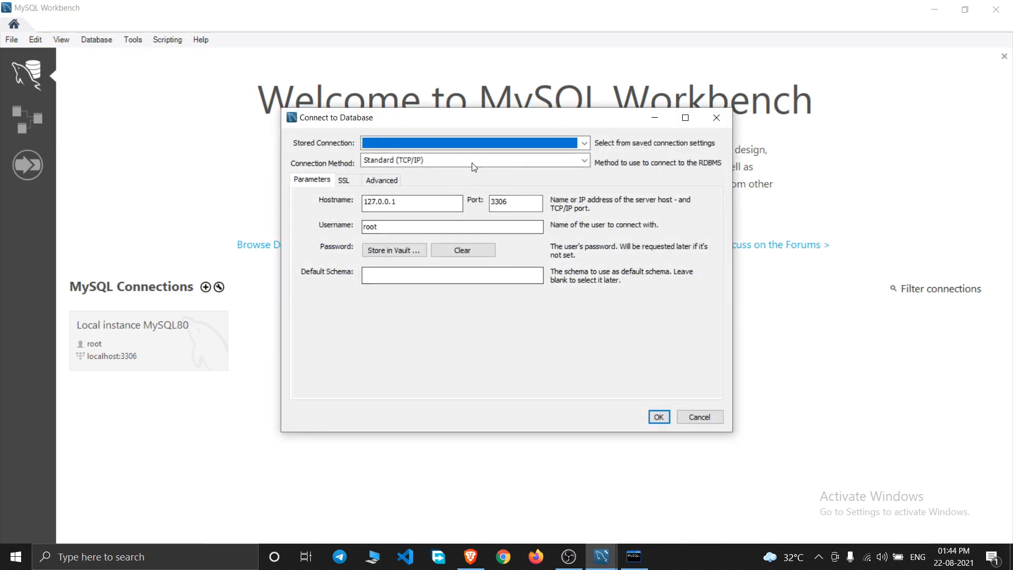
{"action": "left_click_drag", "start_coordinate": [476, 119], "coordinate": [468, 102]}
{"action": "left_click", "coordinate": [576, 126]}
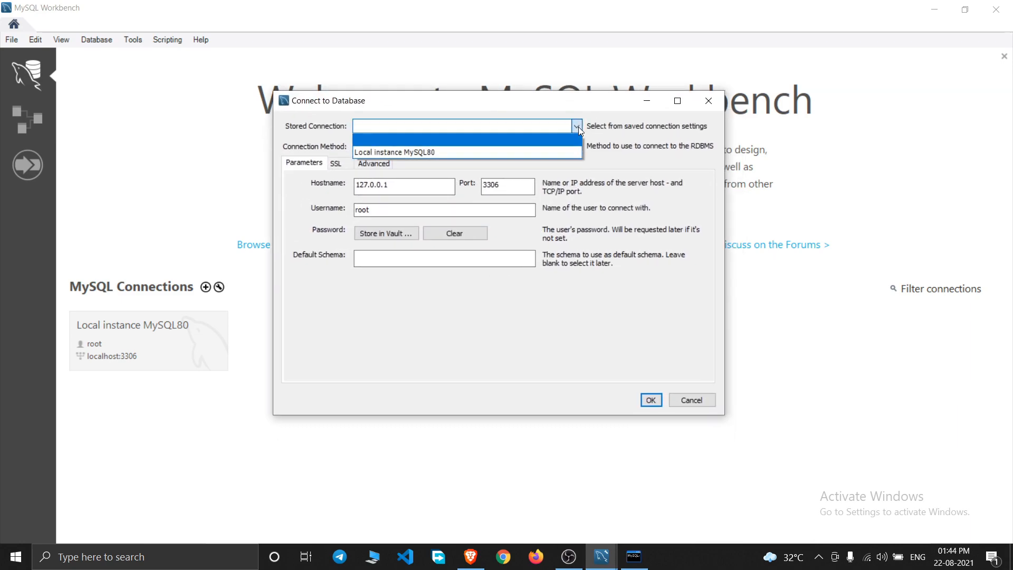
{"action": "left_click", "coordinate": [424, 153]}
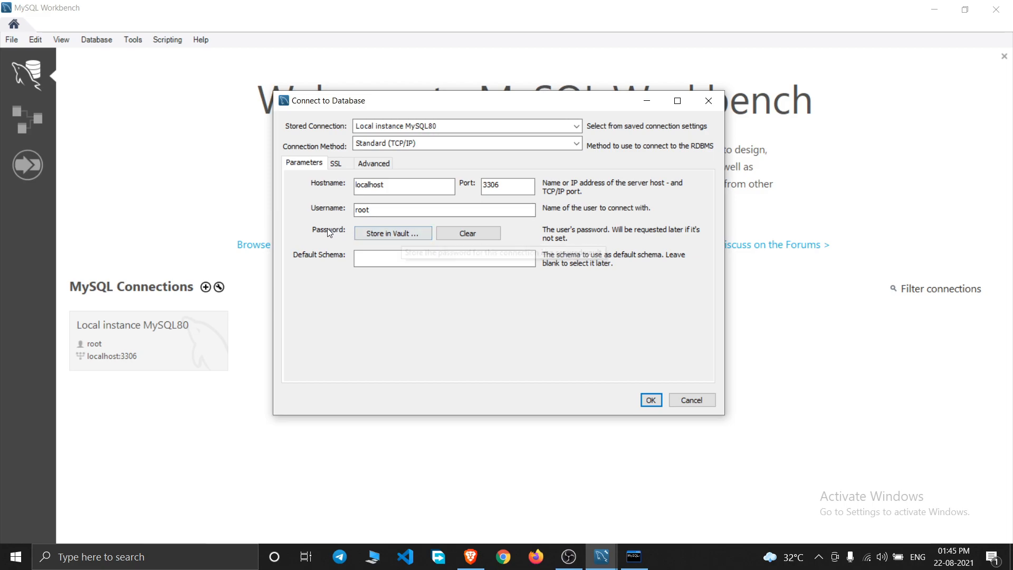
{"action": "left_click", "coordinate": [389, 237]}
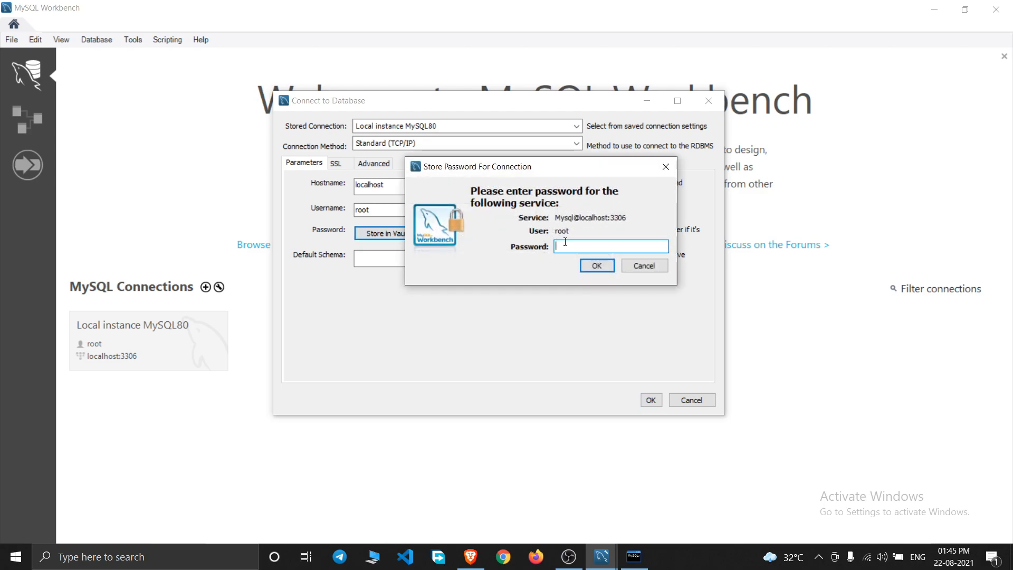
{"action": "type", "text": "*********"}
{"action": "left_click", "coordinate": [598, 266]}
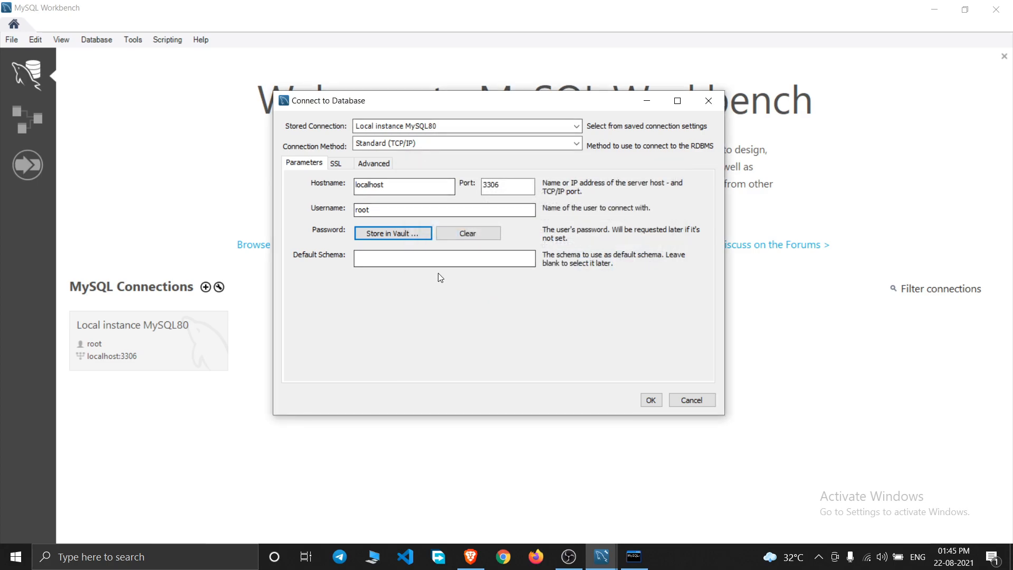
{"action": "left_click", "coordinate": [647, 403]}
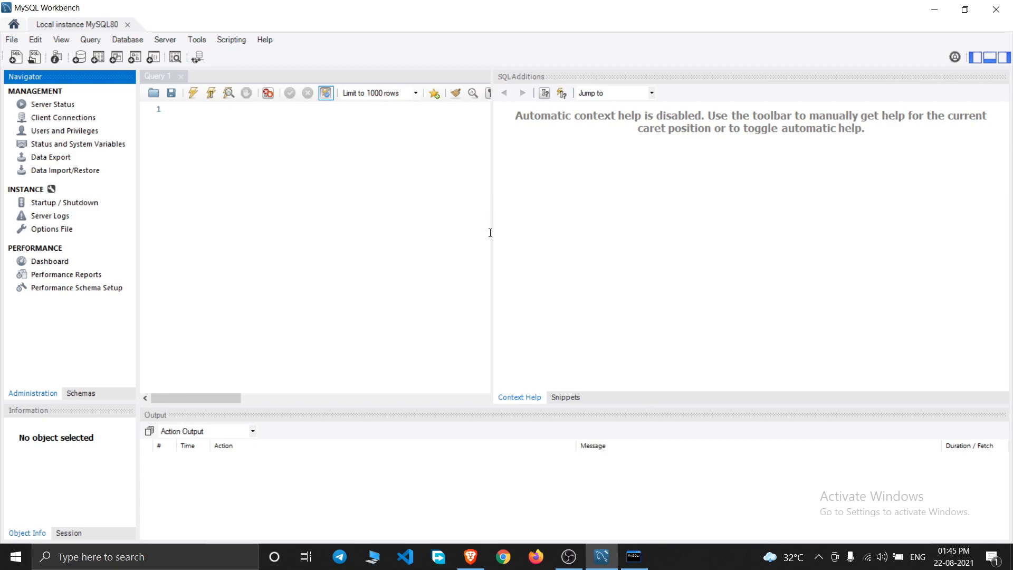
- Widen the Query 1 editor, expand world > Tables in the Schemas list, then bring back the console
{"action": "left_click_drag", "start_coordinate": [491, 224], "coordinate": [845, 219]}
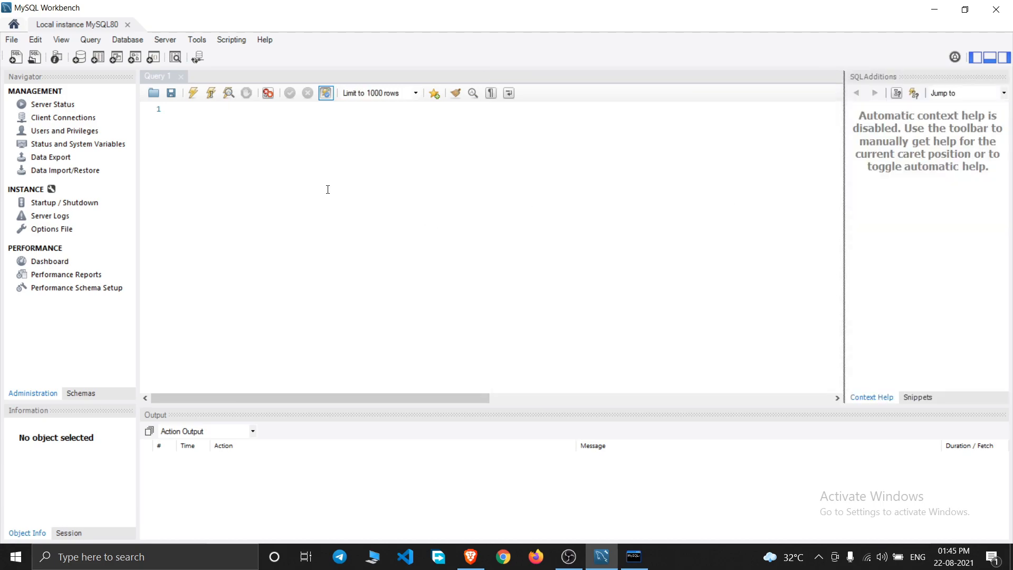
{"action": "left_click", "coordinate": [257, 160]}
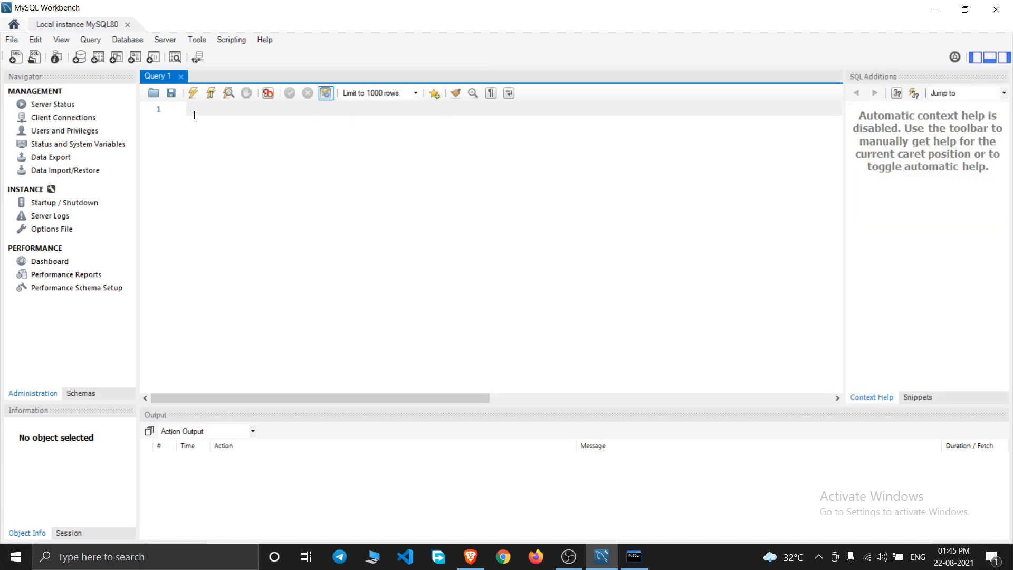
{"action": "left_click", "coordinate": [76, 394]}
{"action": "left_click", "coordinate": [20, 394]}
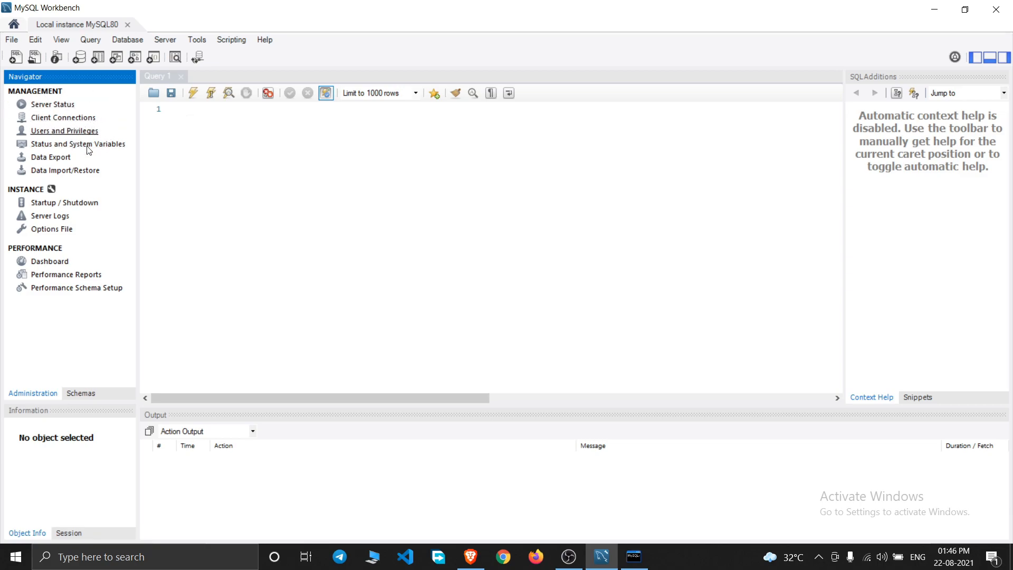
{"action": "left_click", "coordinate": [79, 394]}
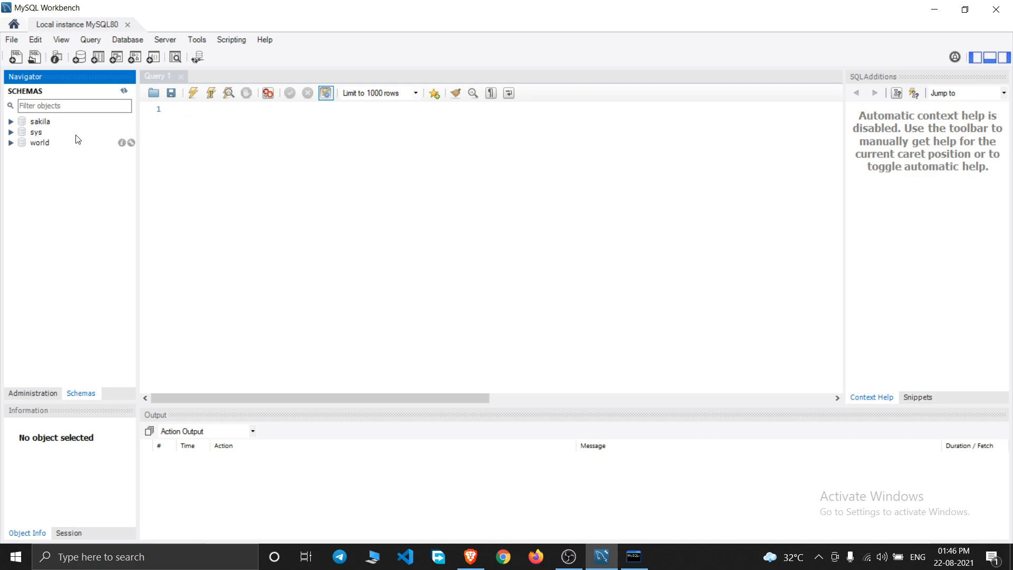
{"action": "left_click", "coordinate": [11, 143]}
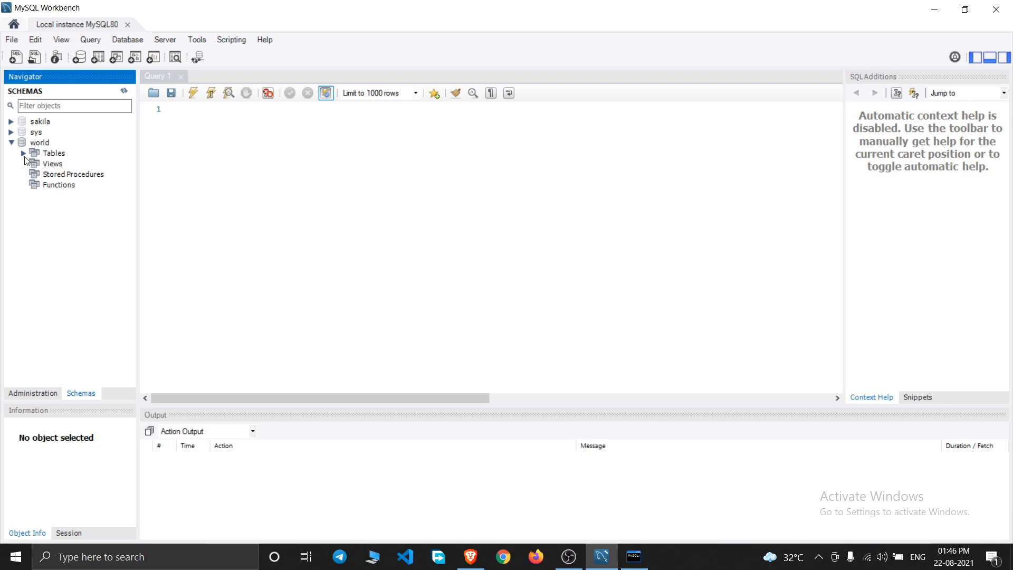
{"action": "left_click", "coordinate": [24, 154]}
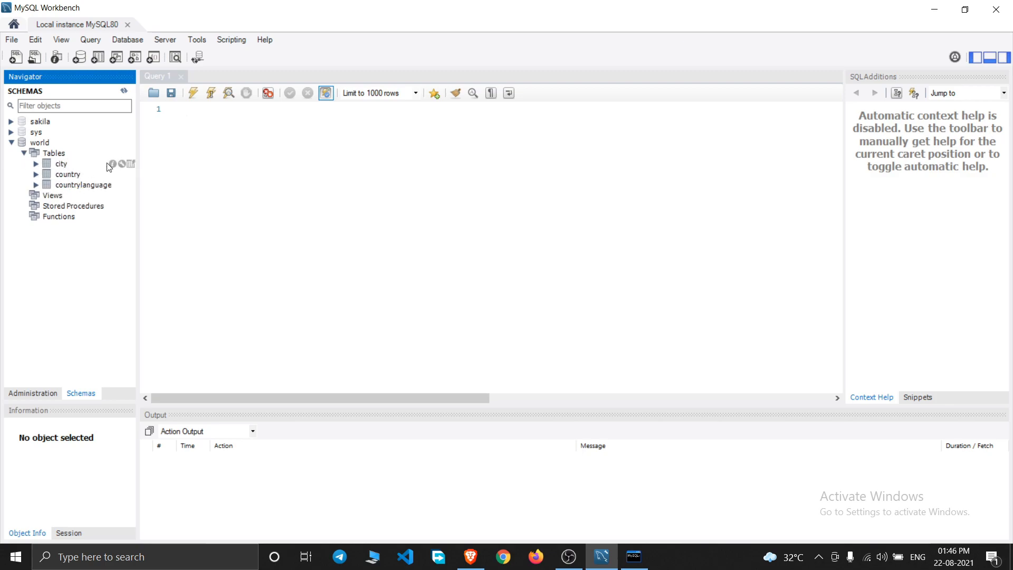
{"action": "left_click", "coordinate": [634, 556]}
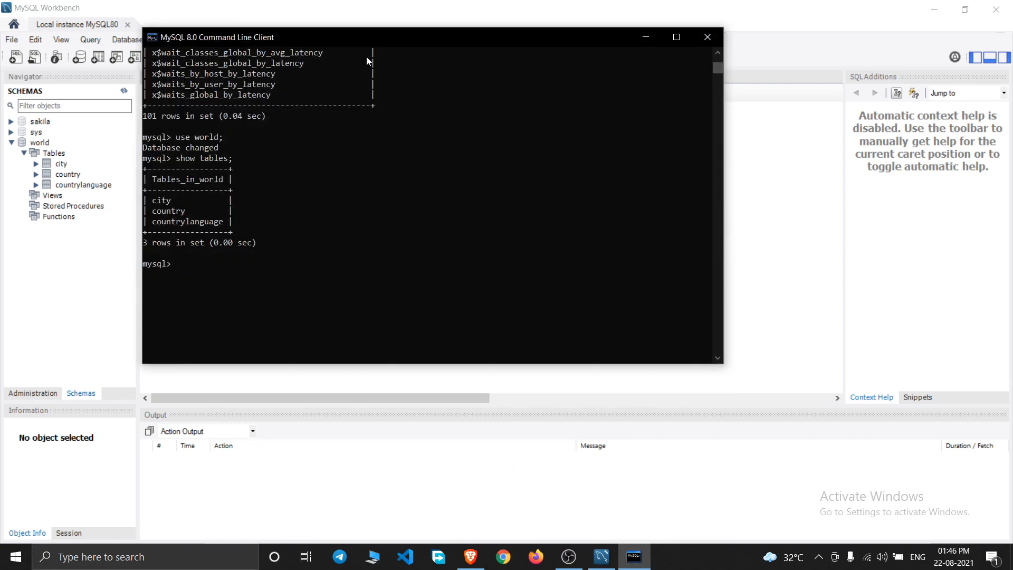
- Move the Command Line Client aside, minimise it, and return to Workbench's Query 1 editor
{"action": "left_click_drag", "start_coordinate": [382, 37], "coordinate": [584, 64]}
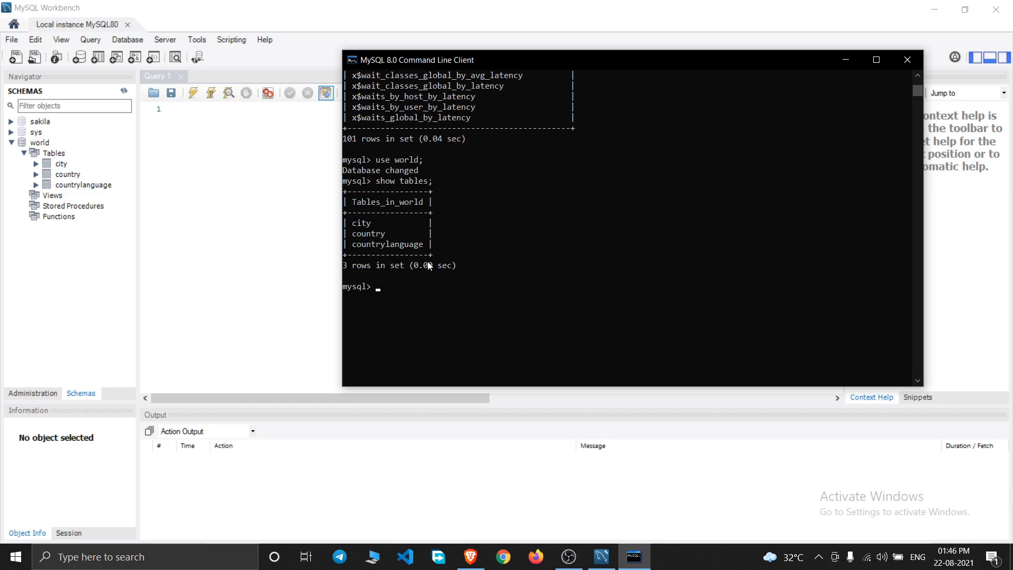
{"action": "left_click_drag", "start_coordinate": [737, 60], "coordinate": [650, 63]}
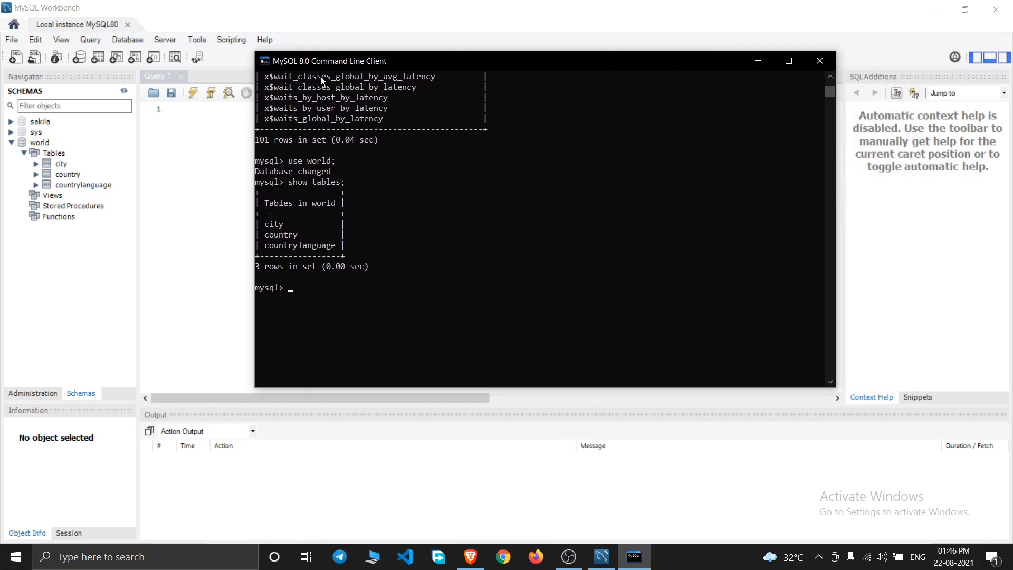
{"action": "left_click", "coordinate": [759, 61]}
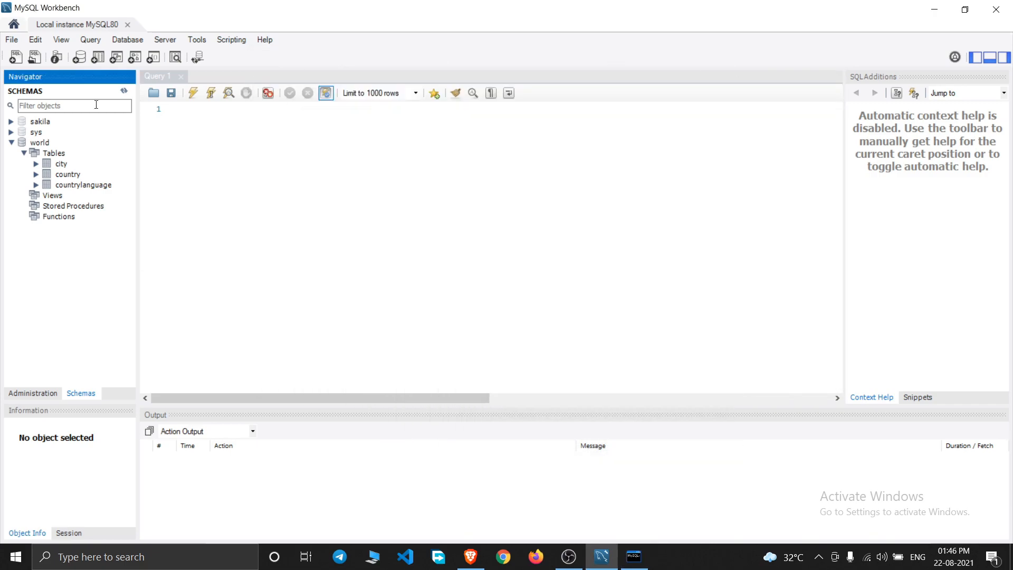
{"action": "left_click", "coordinate": [201, 122]}
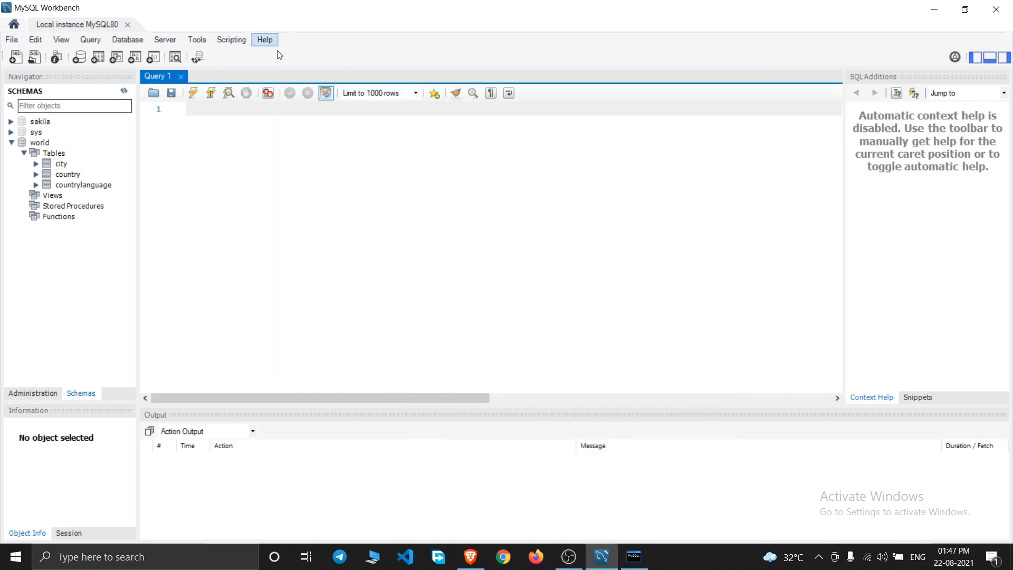
{"action": "key", "text": "super+d"}
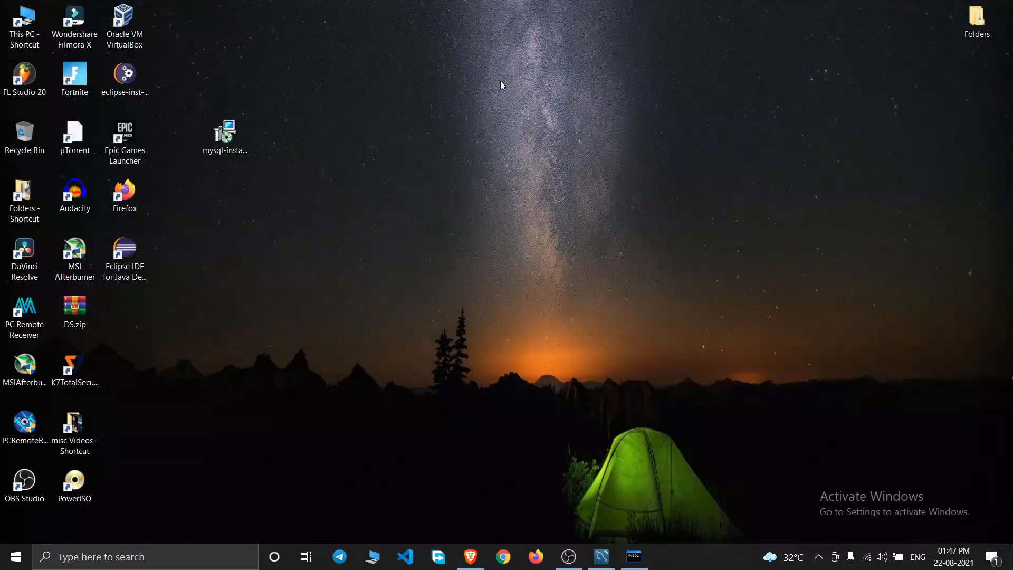